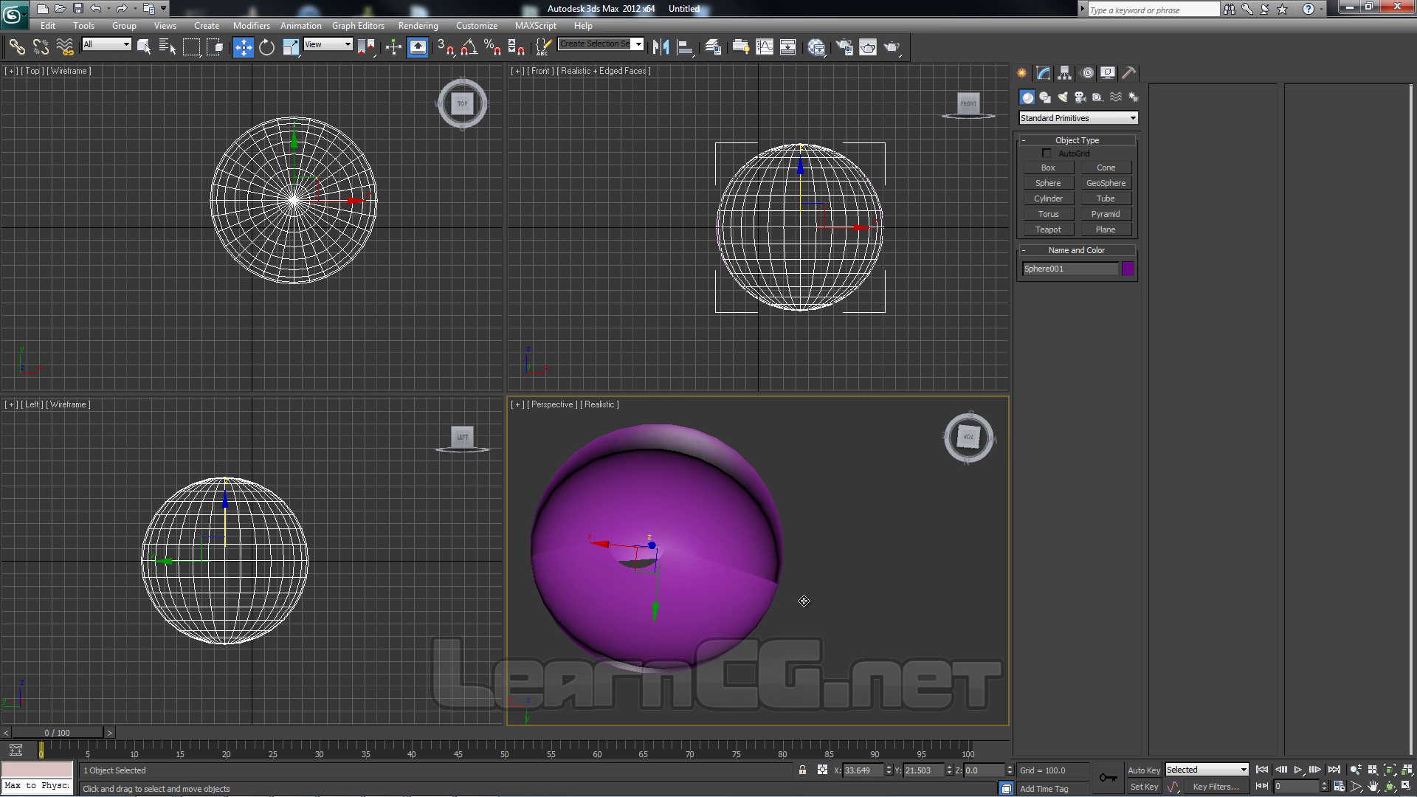
Step: Turn off Backface Cull for the sphere in its Object Properties
mouse_move(684, 616)
middle_mouse_down("alt")
mouse_move(686, 533)
mouse_move(657, 493)
mouse_move(701, 504)
mouse_move(664, 509)
mouse_move(702, 503)
mouse_move(714, 453)
mouse_move(620, 488)
middle_mouse_up("alt")
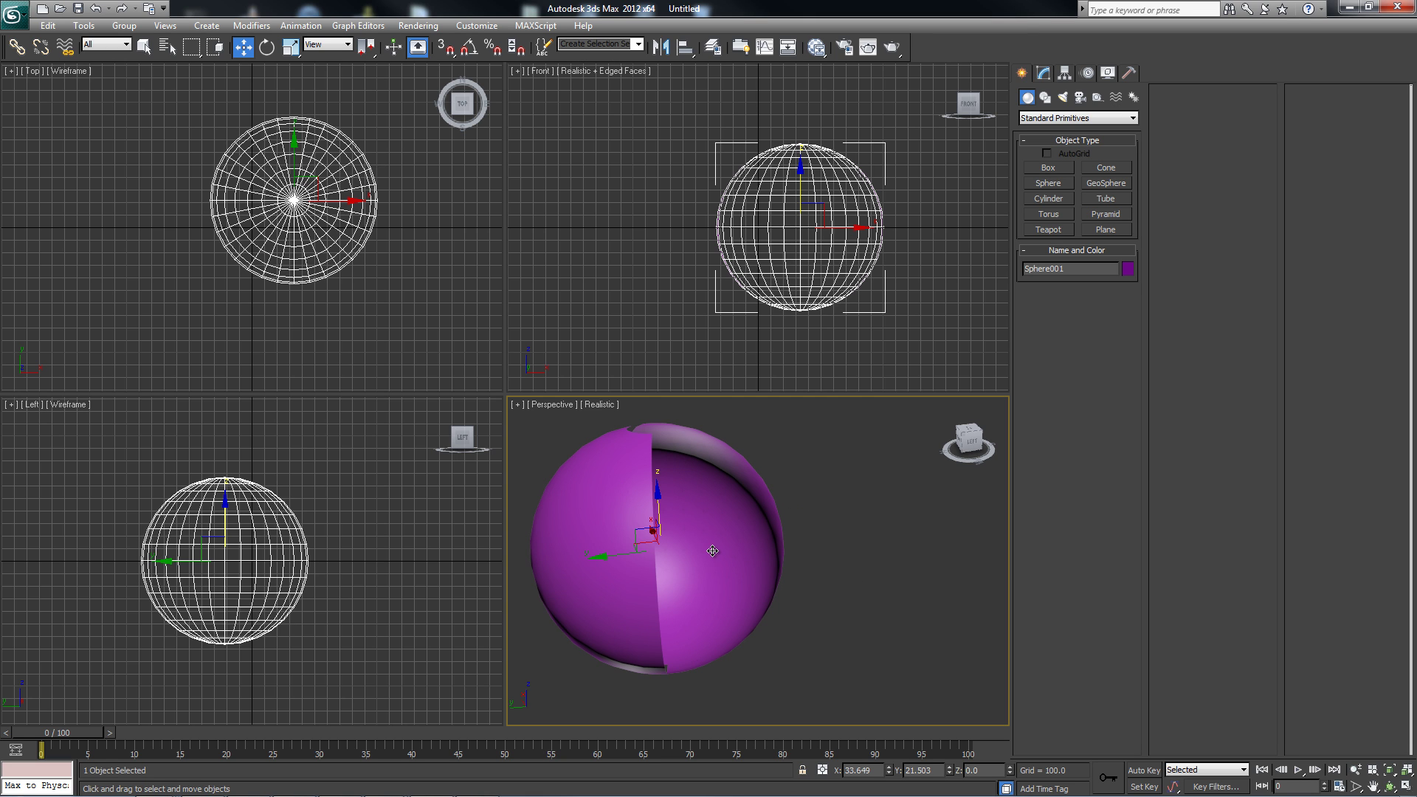
middle_click_drag(712, 550, 674, 511, "alt")
middle_click_drag(610, 469, 681, 453, "alt")
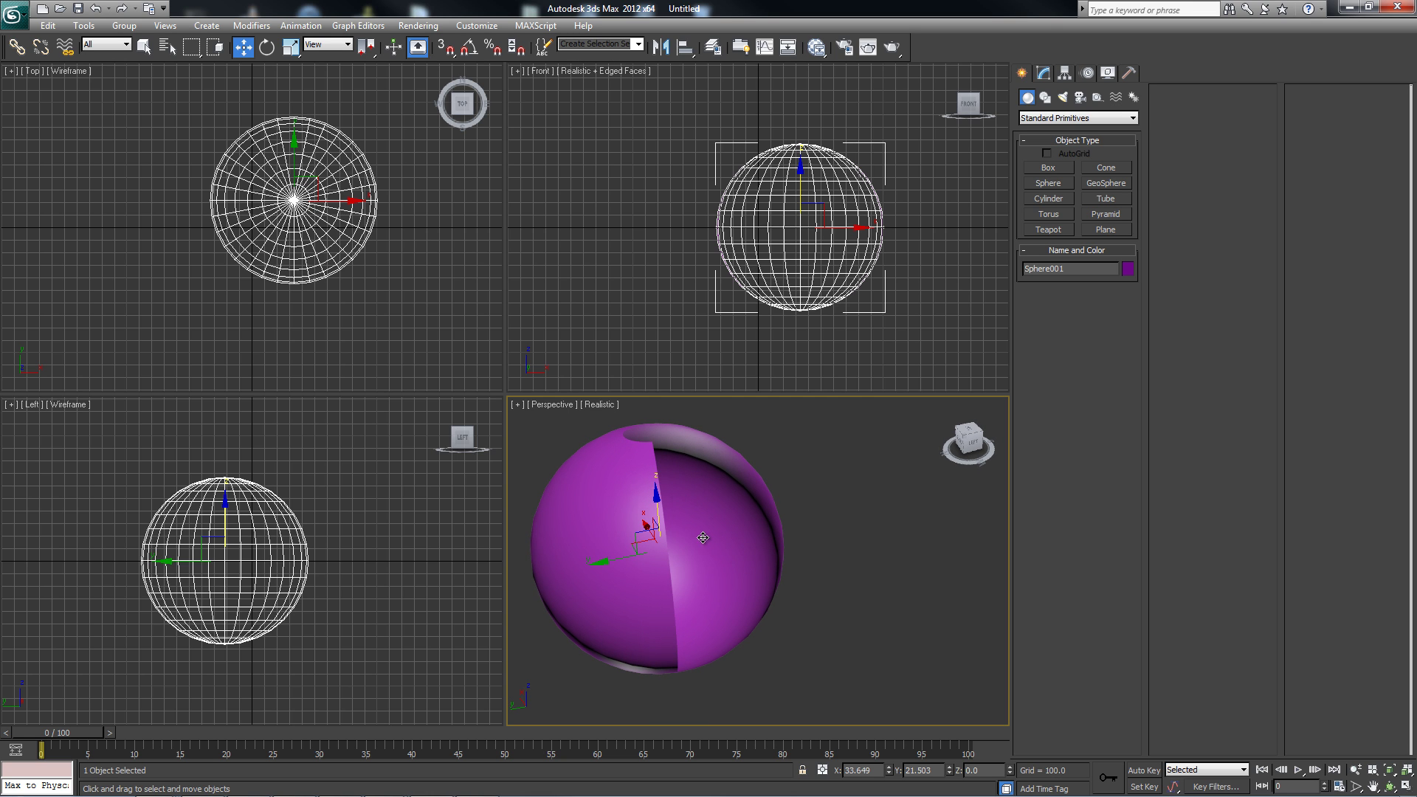
middle_click_drag(703, 537, 597, 477, "alt")
right_click(598, 477)
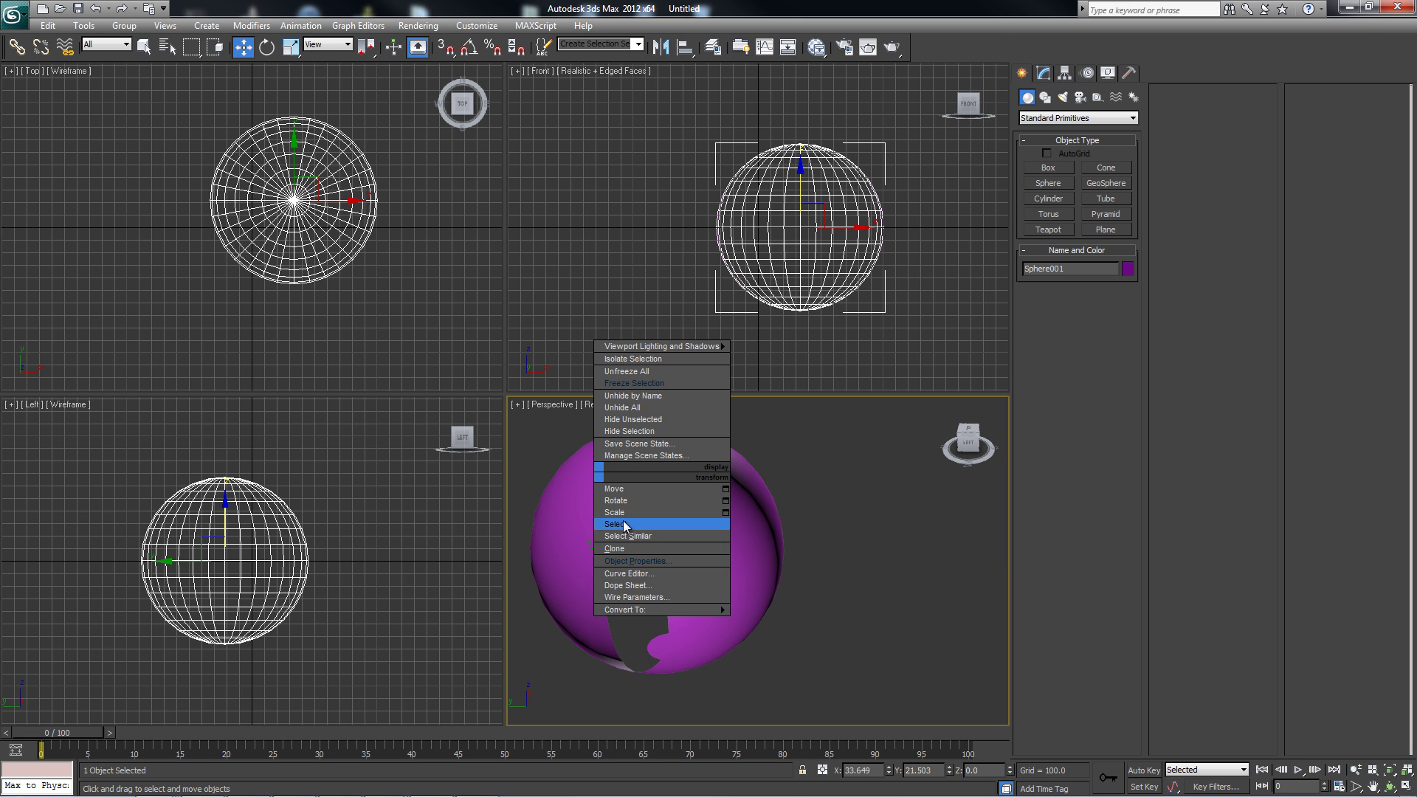
left_click(623, 561)
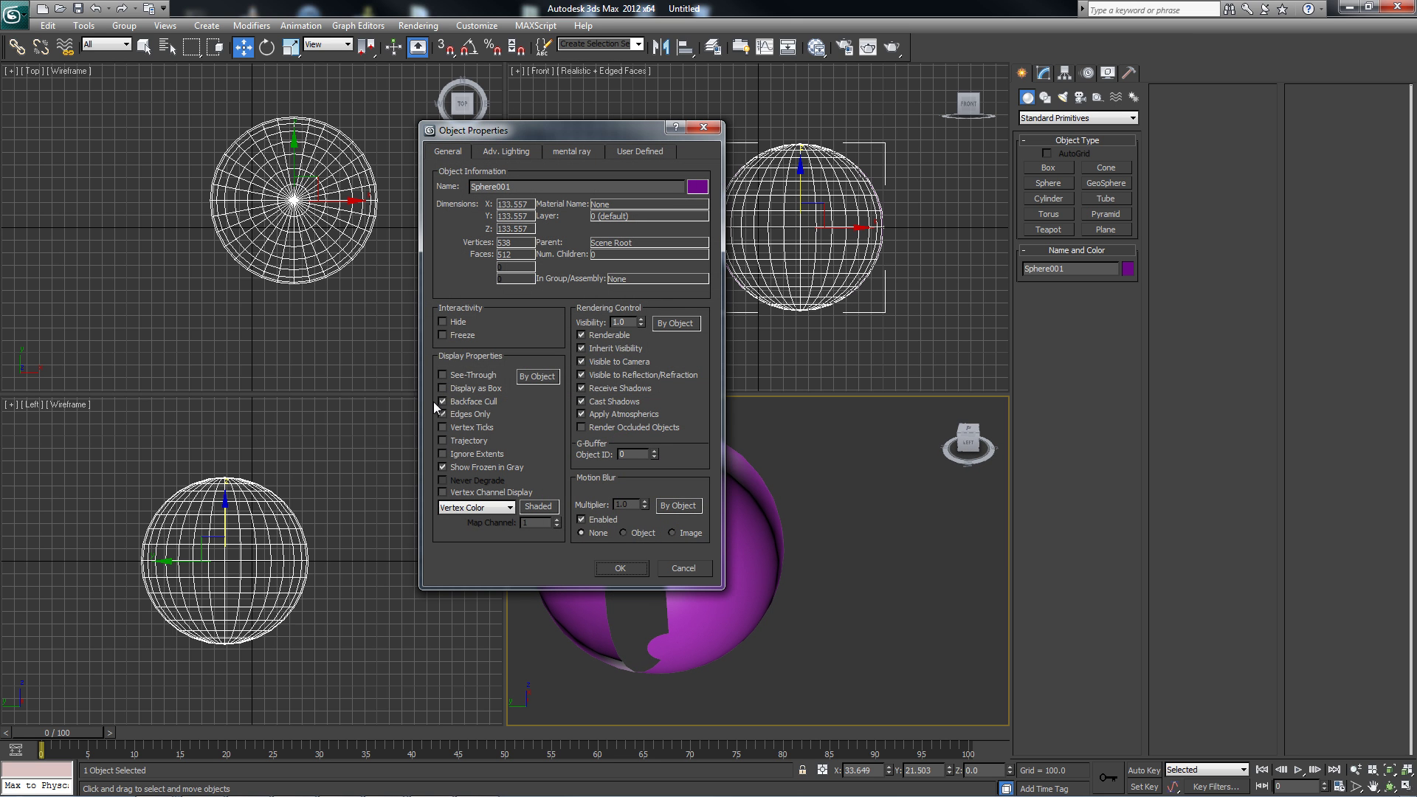
left_click(618, 570)
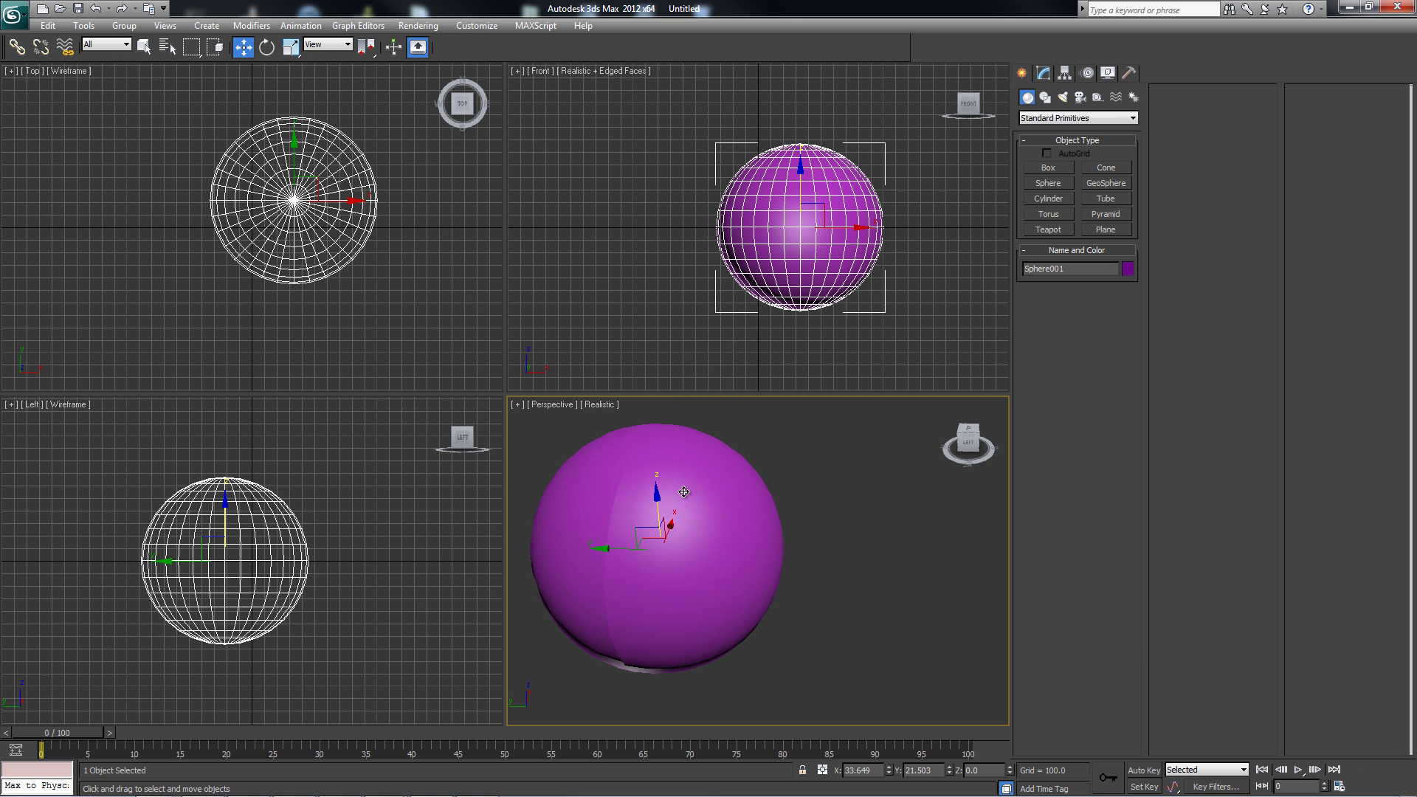
Step: Show the xView Face Orientation overlay on the sphere in the Perspective viewport
middle_click_drag(654, 552, 700, 524, "alt")
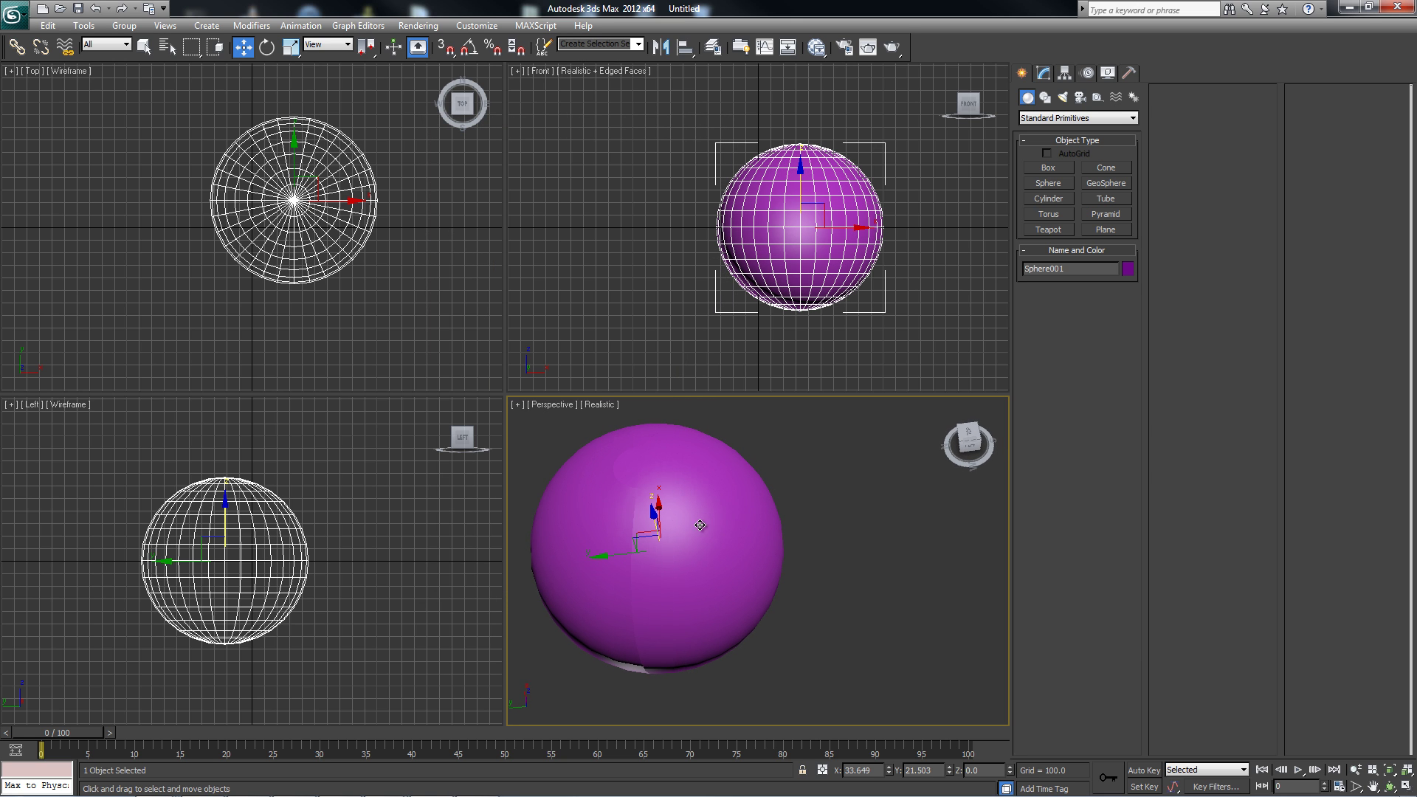
middle_click_drag(681, 467, 691, 577, "alt")
middle_click_drag(703, 524, 701, 456, "alt")
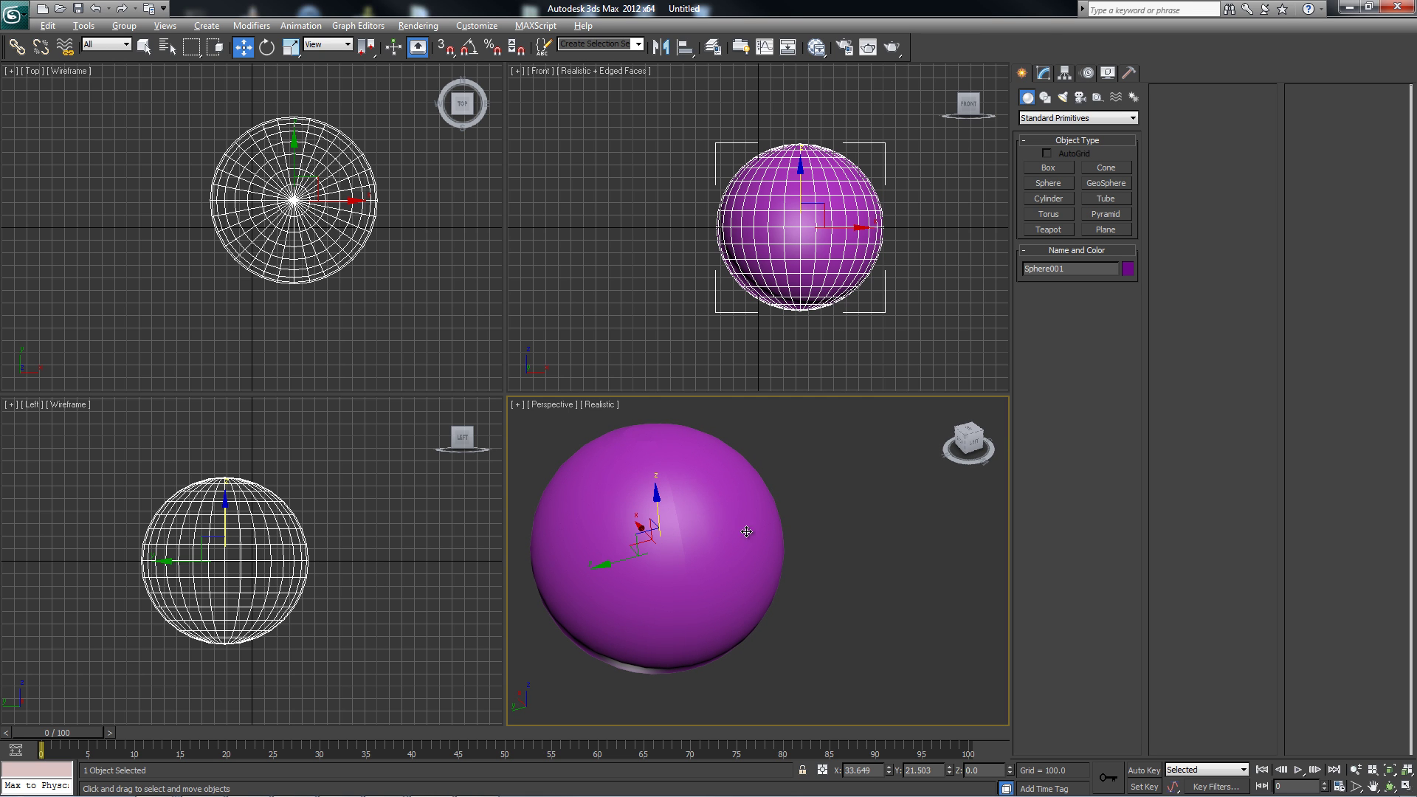
mouse_move(746, 531)
middle_mouse_down("alt")
mouse_move(721, 588)
mouse_move(726, 512)
middle_mouse_up("alt")
middle_click_drag(646, 533, 700, 581, "alt")
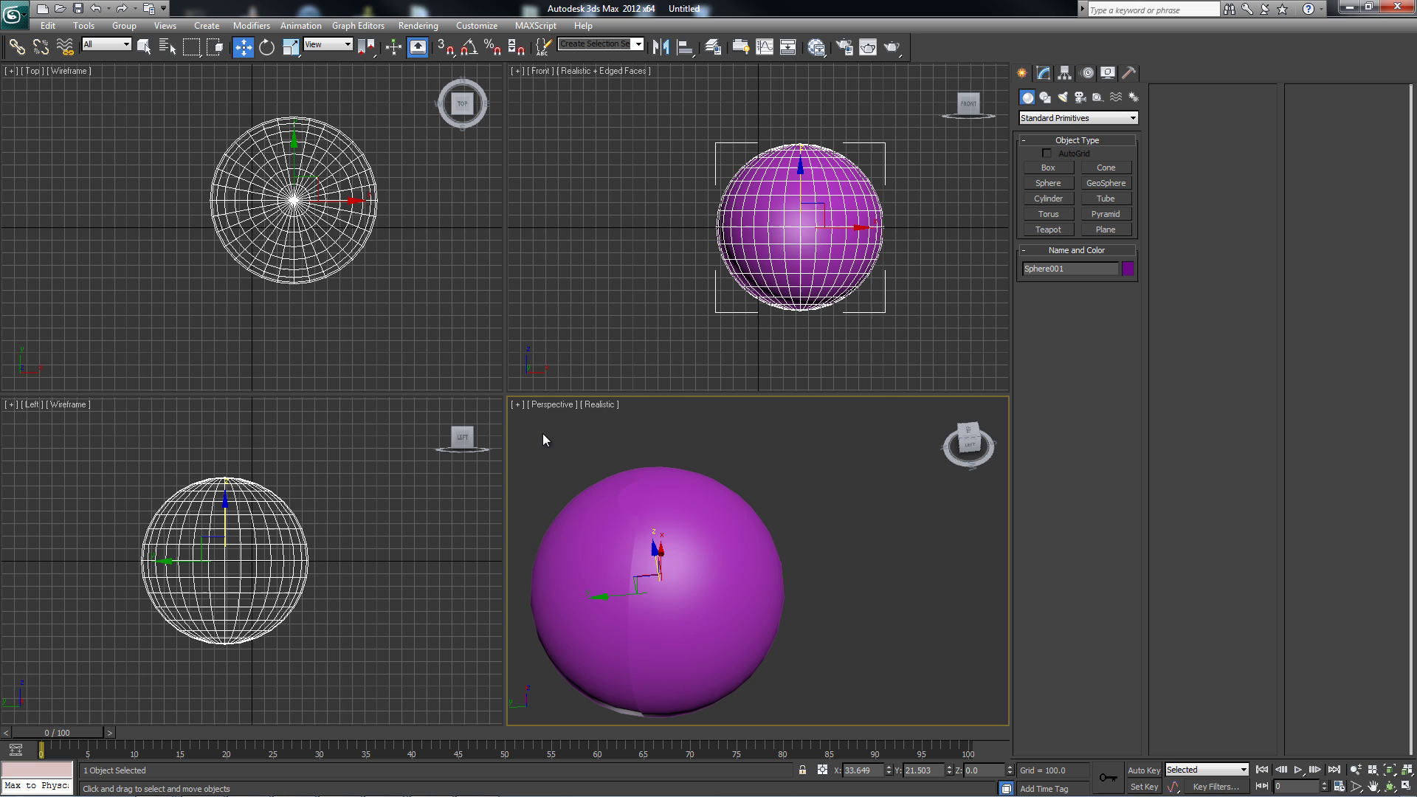
left_click(516, 404)
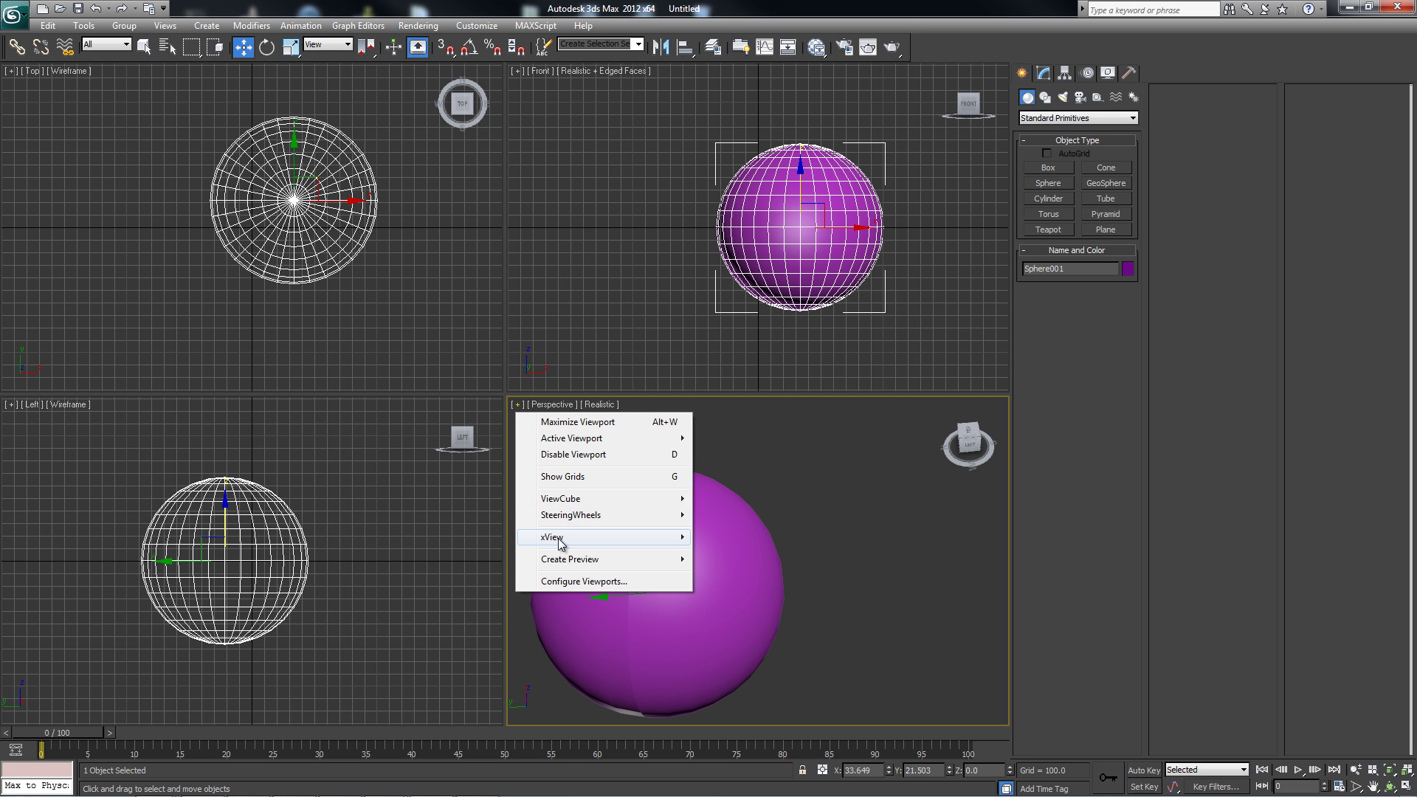
mouse_move(558, 541)
left_click(411, 292)
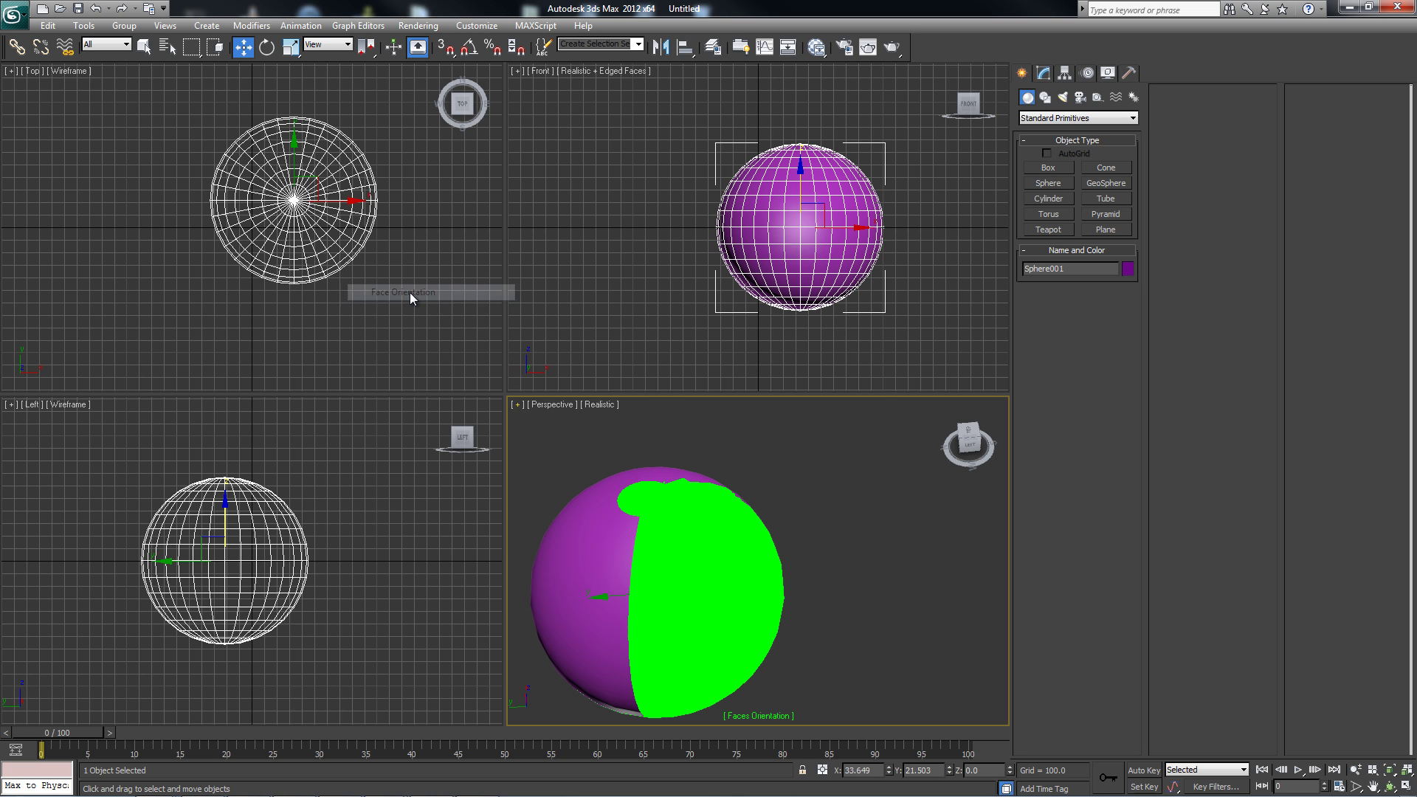
Step: Examine the highlighted flipped faces on the sphere from several sides and turn off the Face Orientation overlay
mouse_move(694, 562)
middle_mouse_down("alt")
mouse_move(668, 554)
mouse_move(715, 577)
middle_mouse_up("alt")
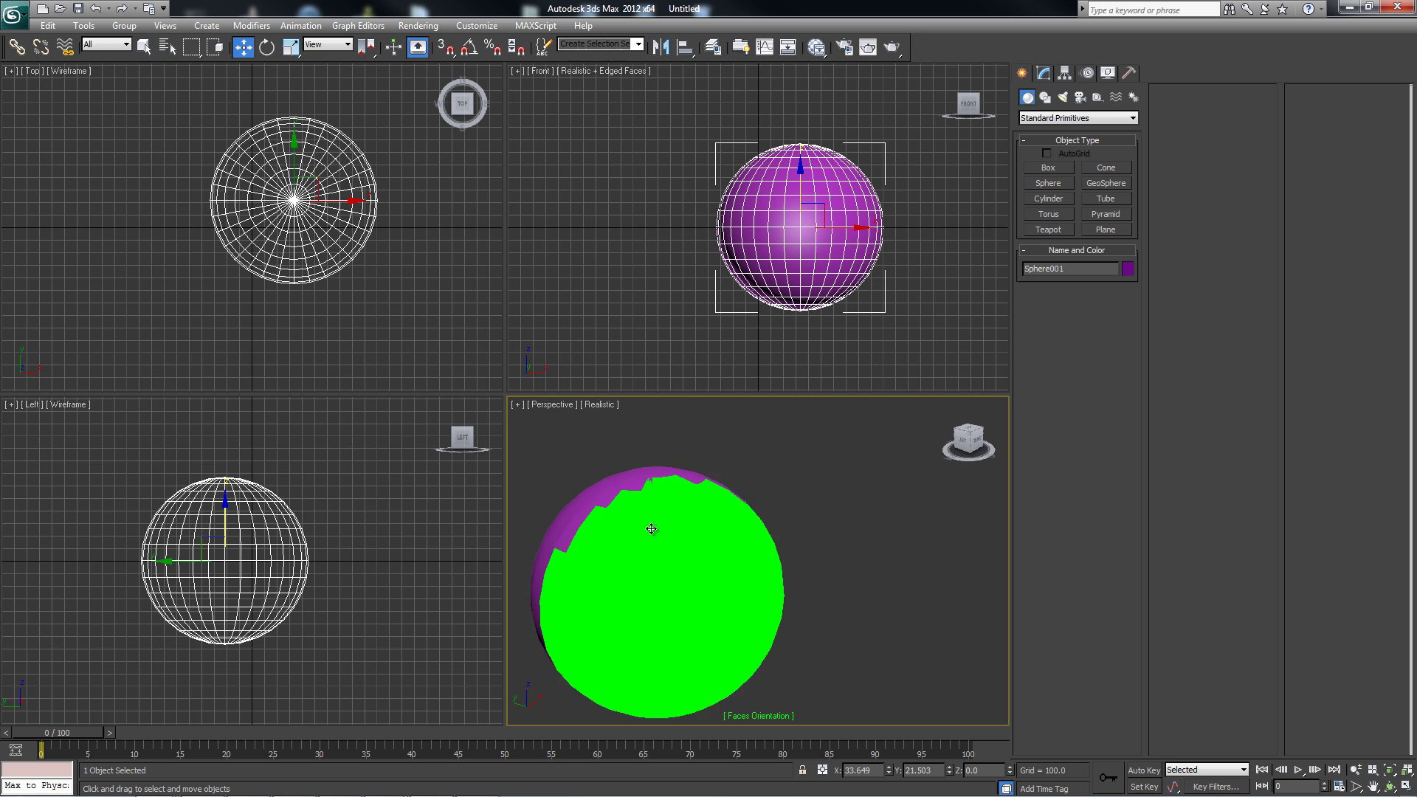
middle_click_drag(650, 528, 688, 455, "alt")
middle_click_drag(675, 584, 729, 506, "alt")
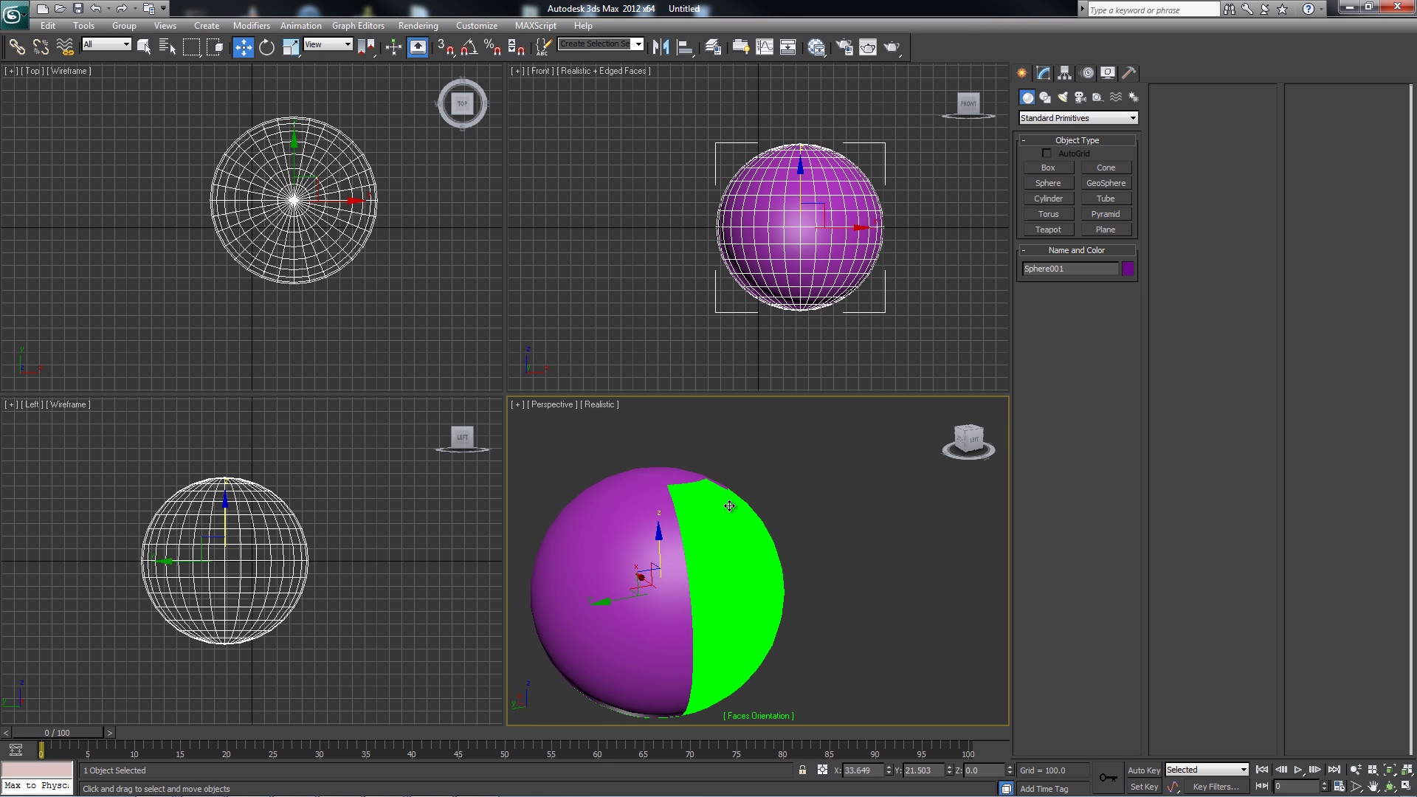
middle_click_drag(726, 575, 694, 577, "alt")
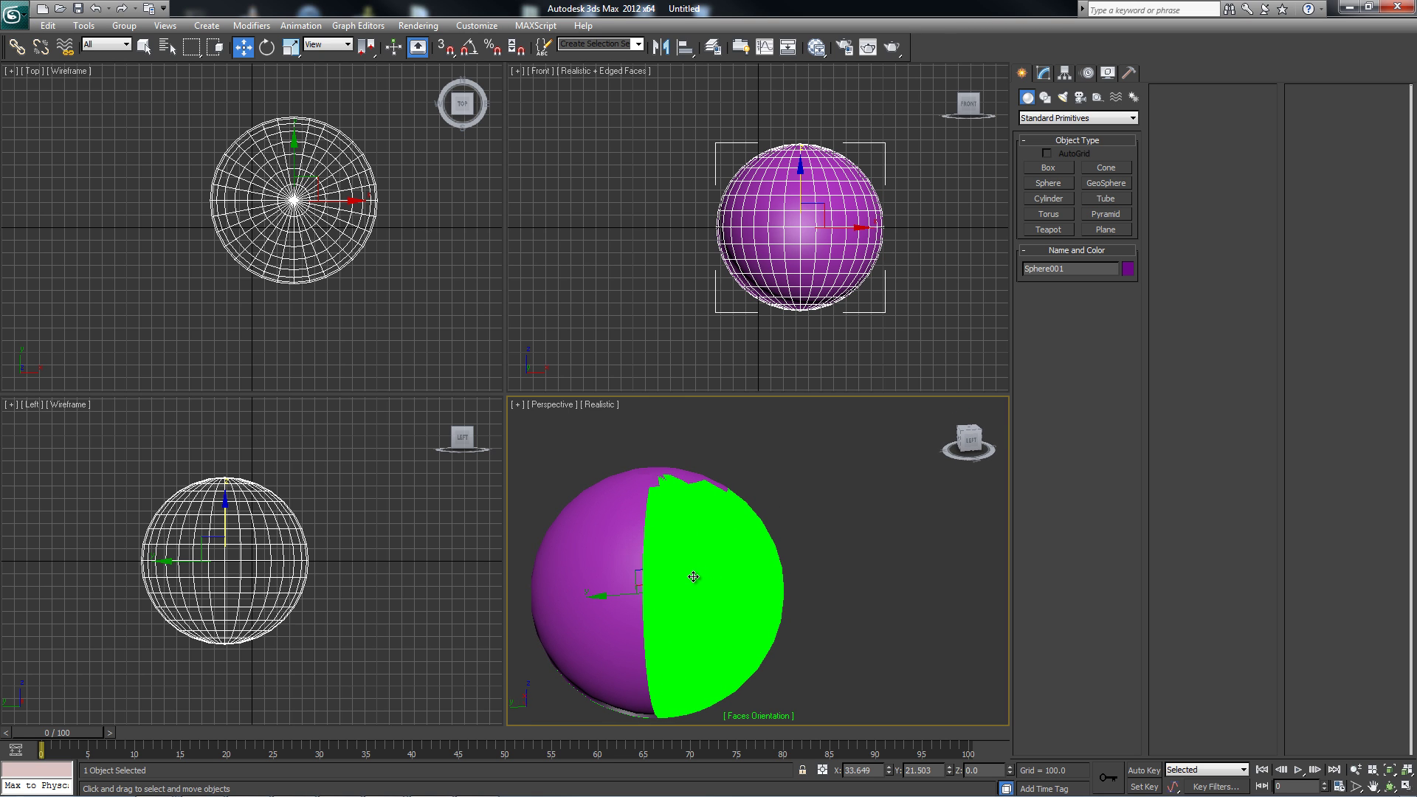
left_click(516, 404)
mouse_move(555, 537)
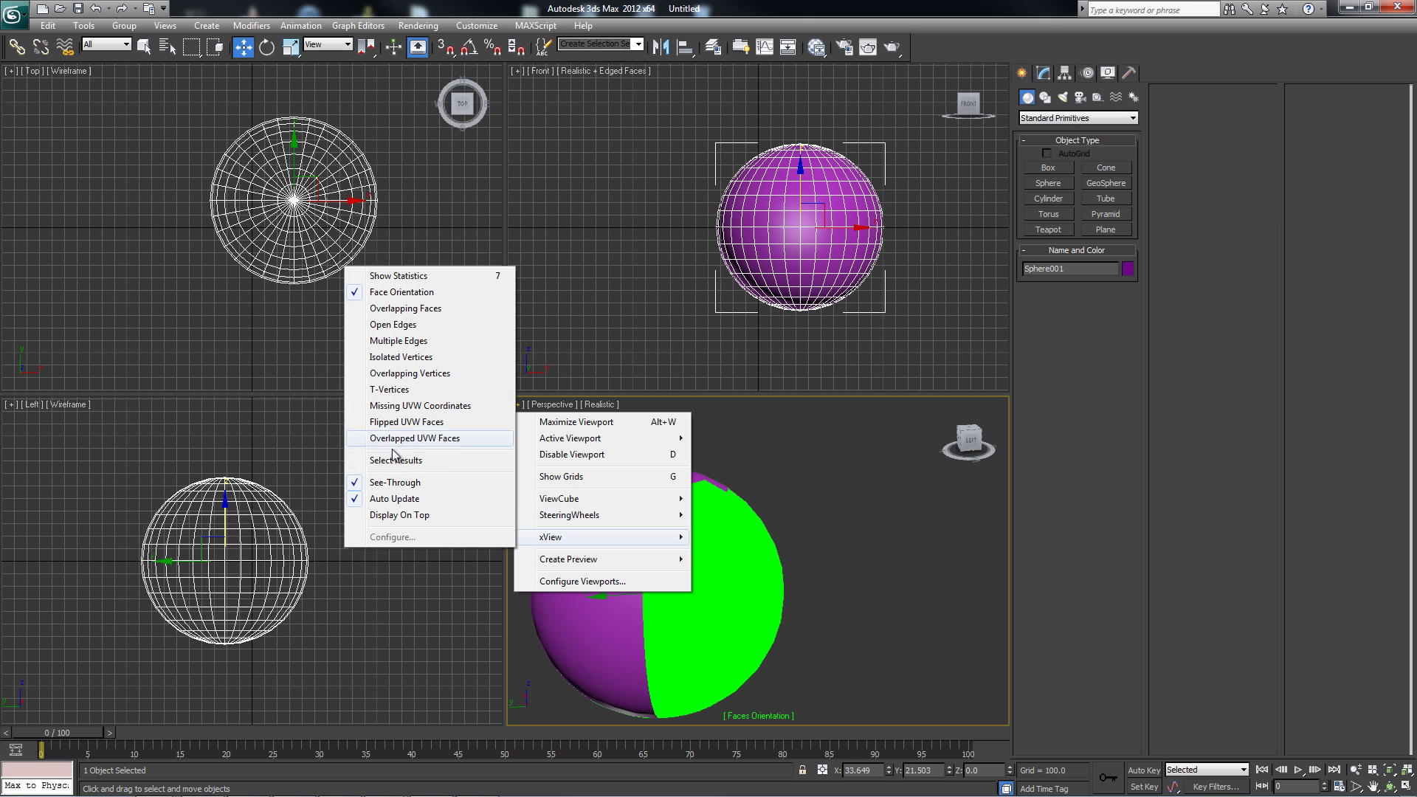
left_click(398, 292)
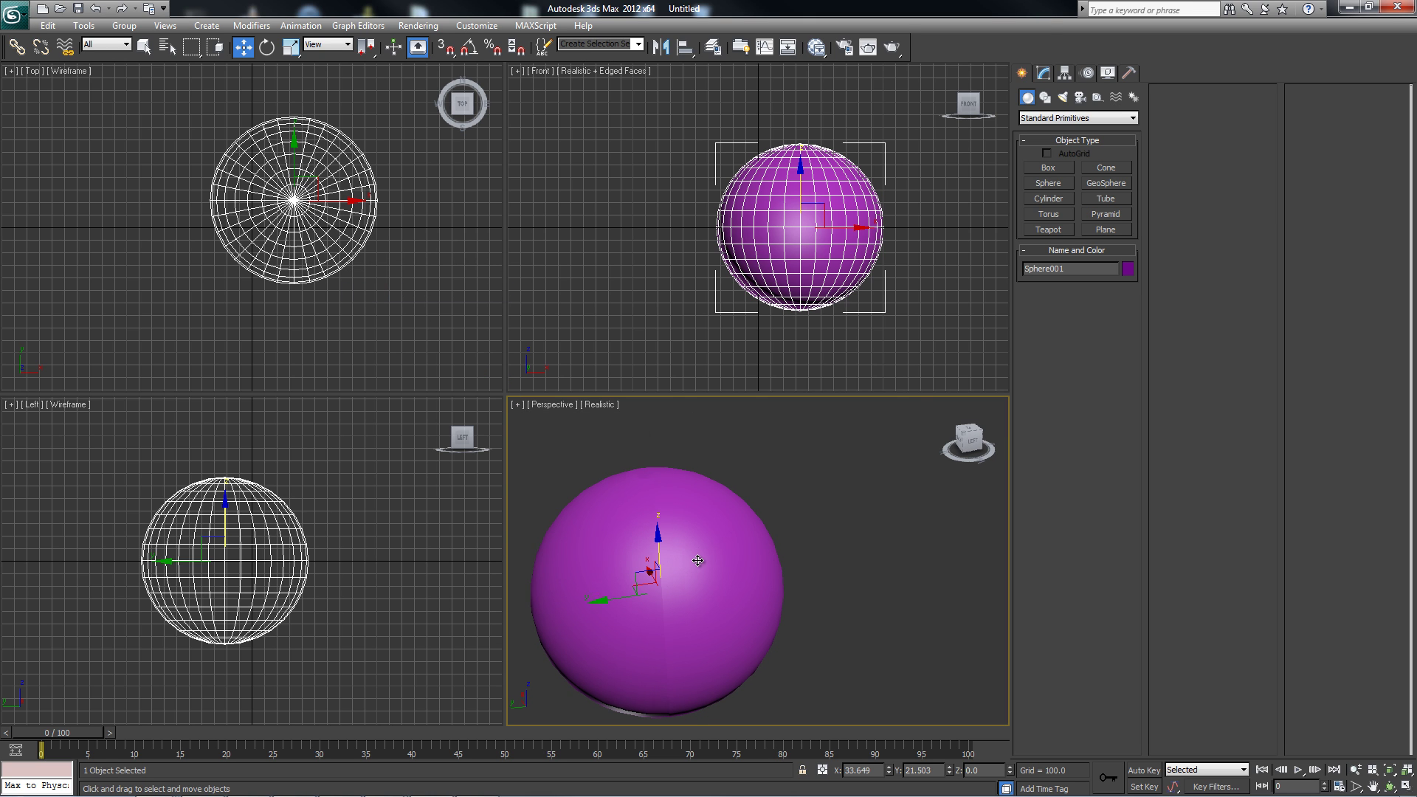
Step: Add an Edit Mesh modifier above Edit Poly on the sphere and enable Show Normals at Vertex level
left_click(1043, 72)
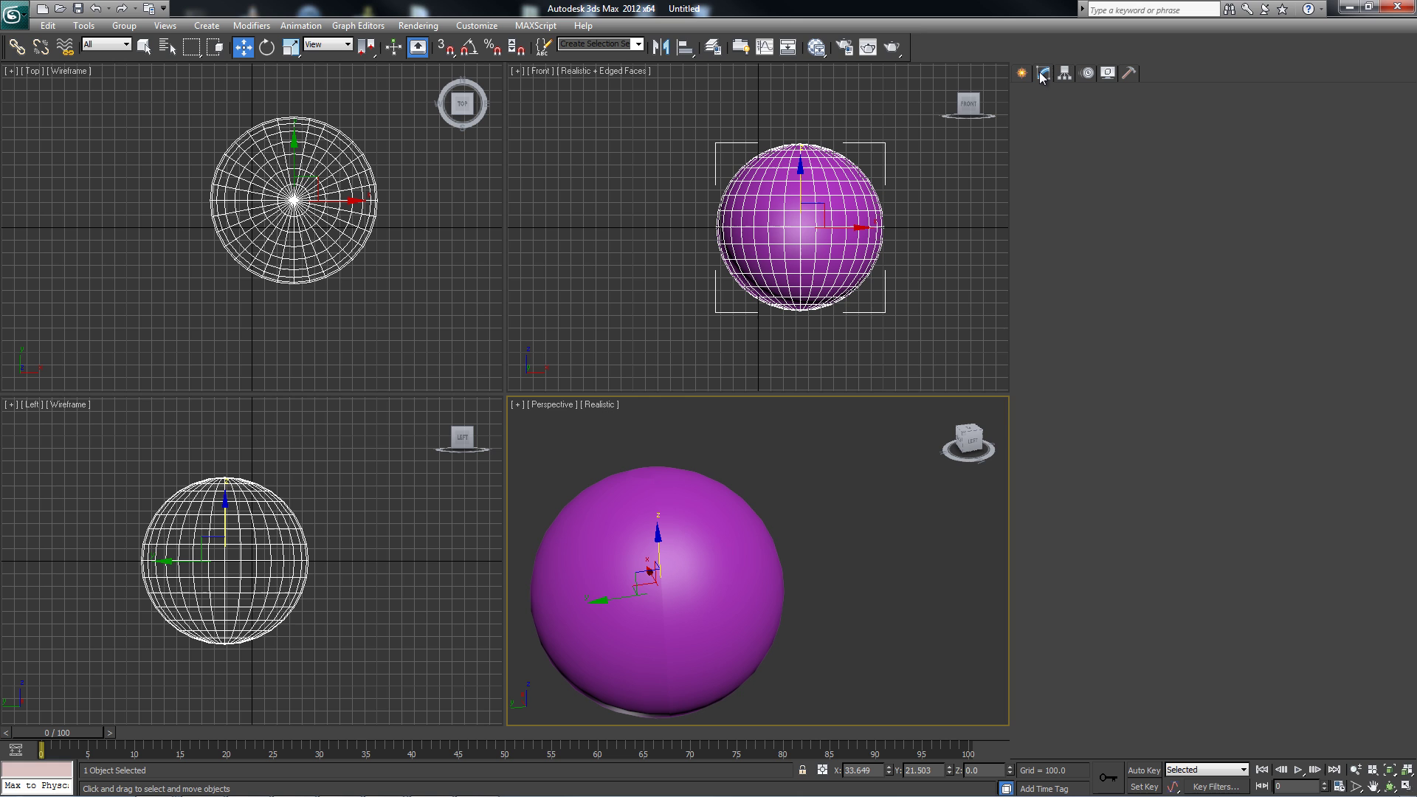
middle_click_drag(804, 551, 799, 573, "alt")
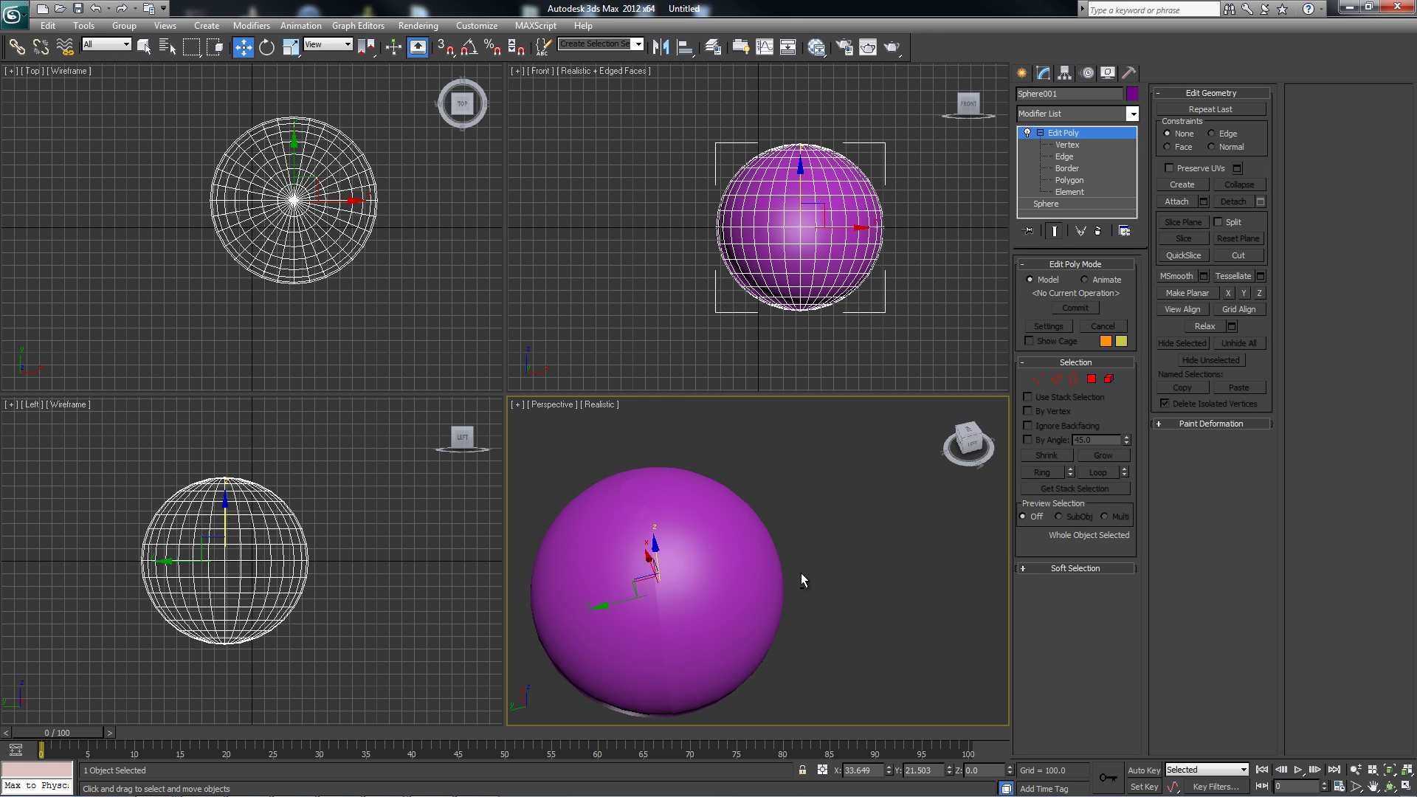
left_click(1133, 114)
scroll(1070, 443, "down", 5)
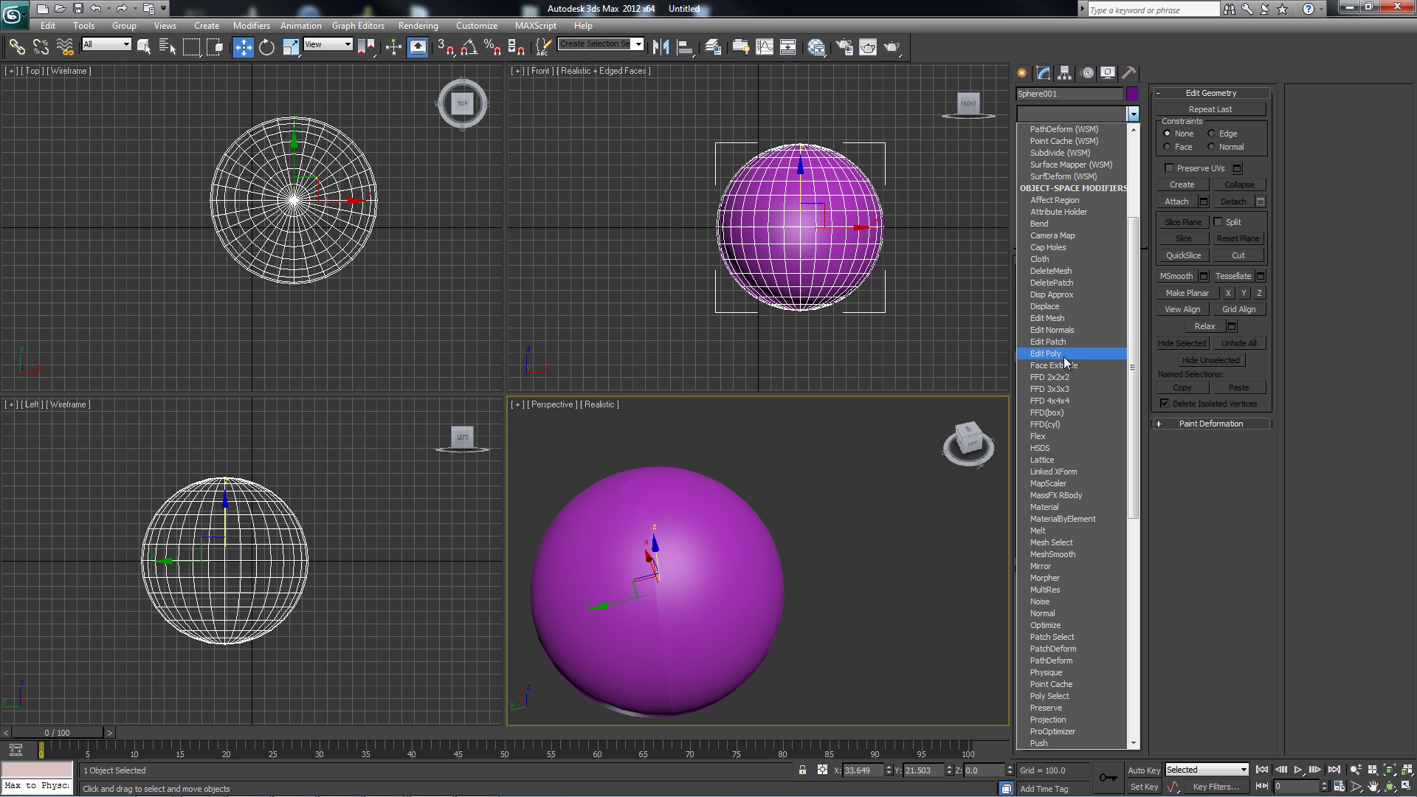
left_click(1063, 318)
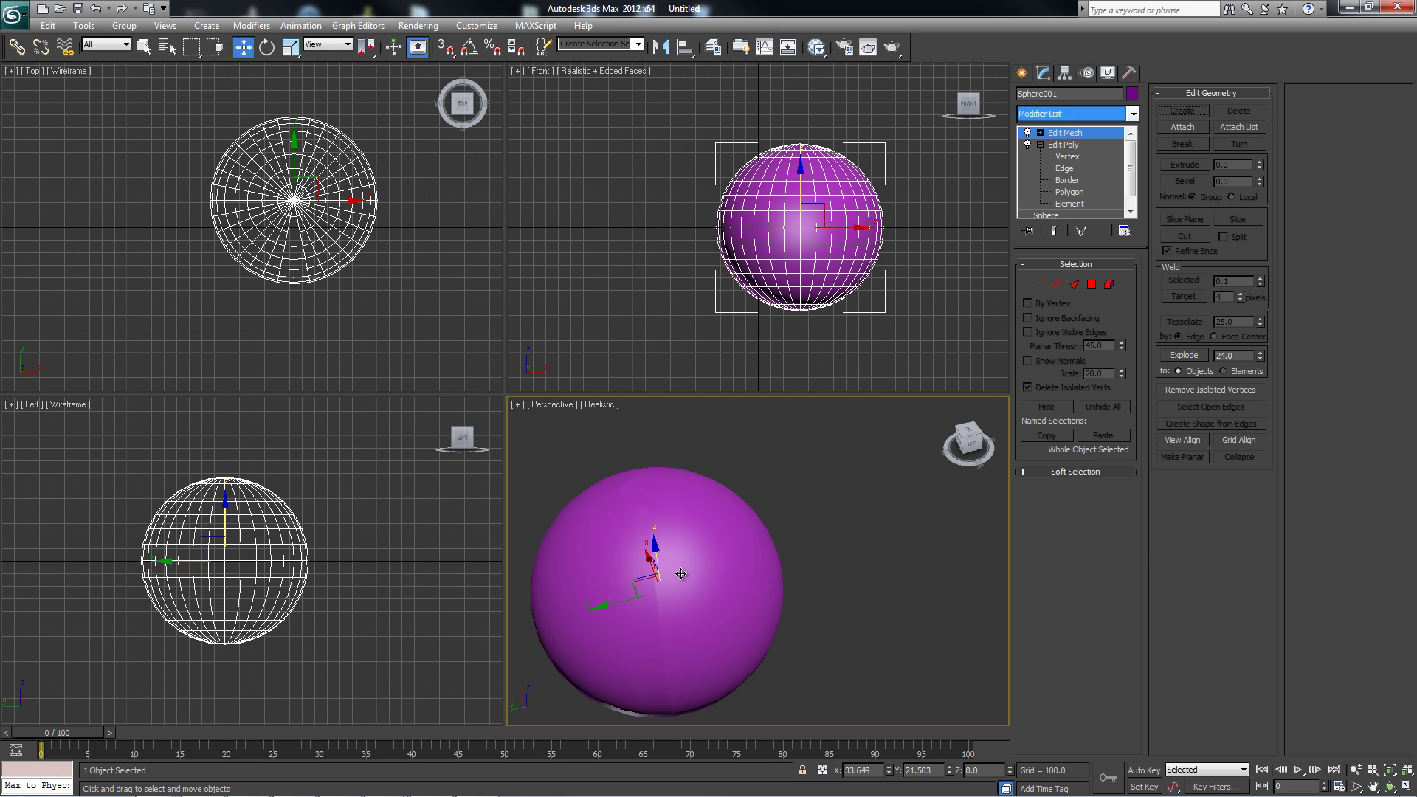
left_click(1040, 133)
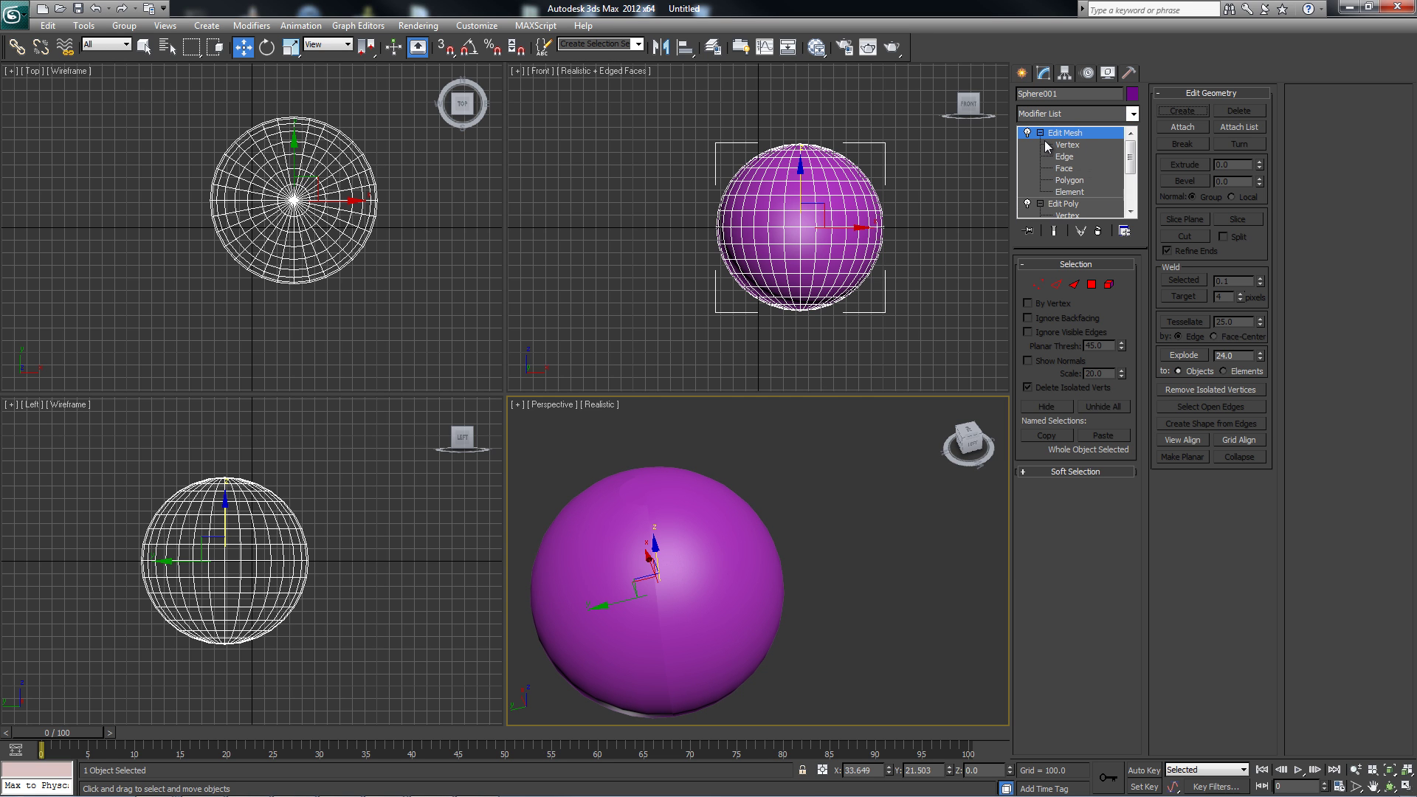
left_click(1067, 145)
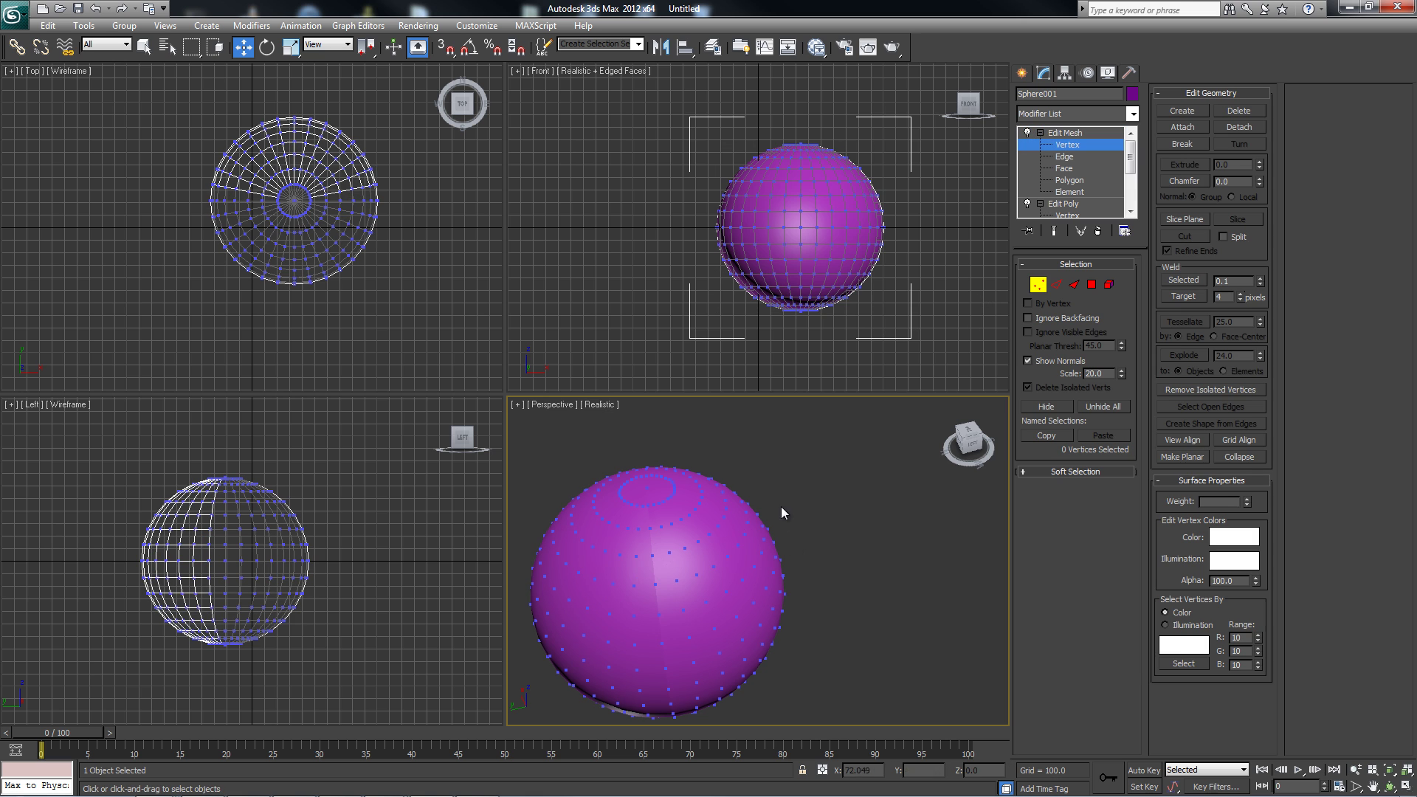
Step: Select all of the sphere's vertices and examine the direction of their normals, toggling Show Normals off and on
left_click_drag(833, 422, 576, 767)
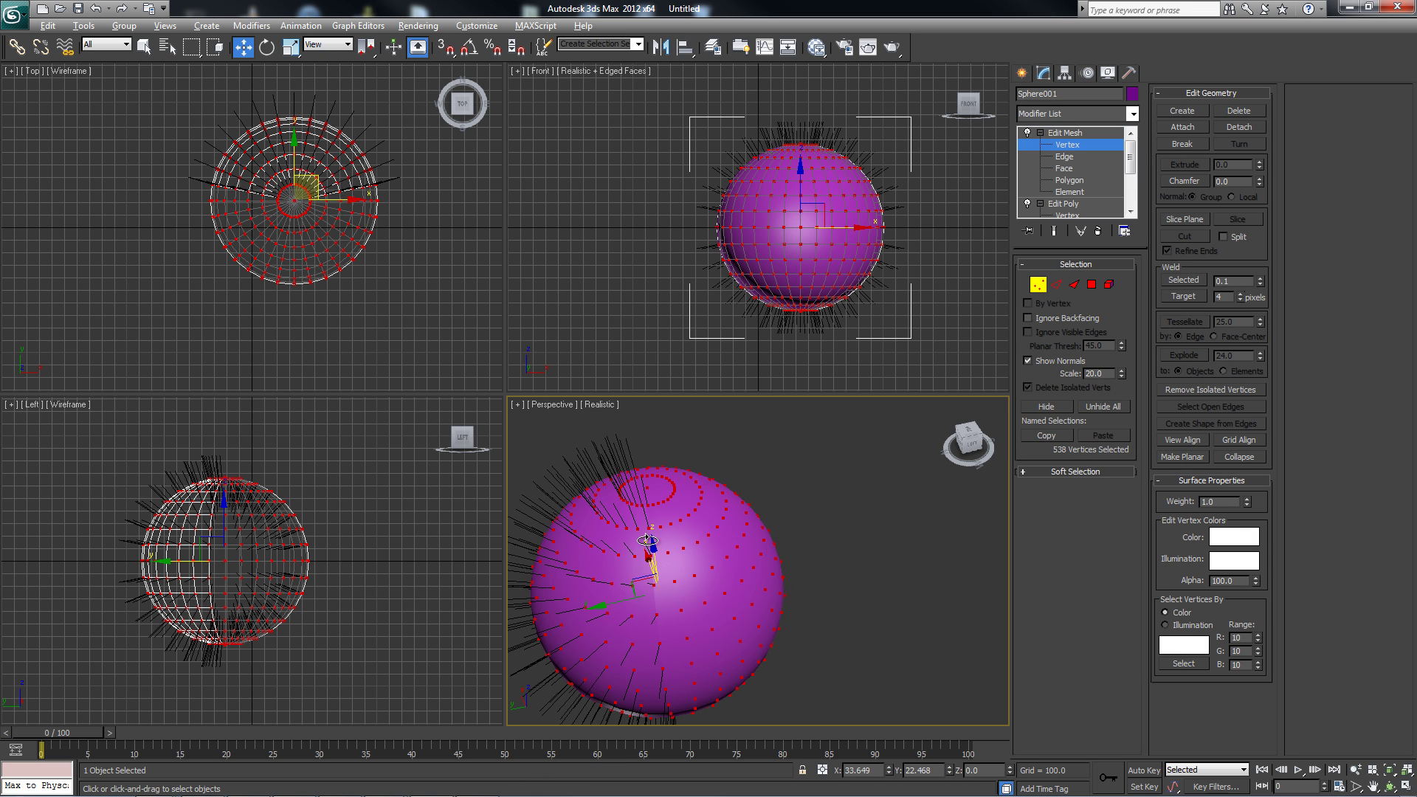
middle_click_drag(639, 558, 636, 521, "alt")
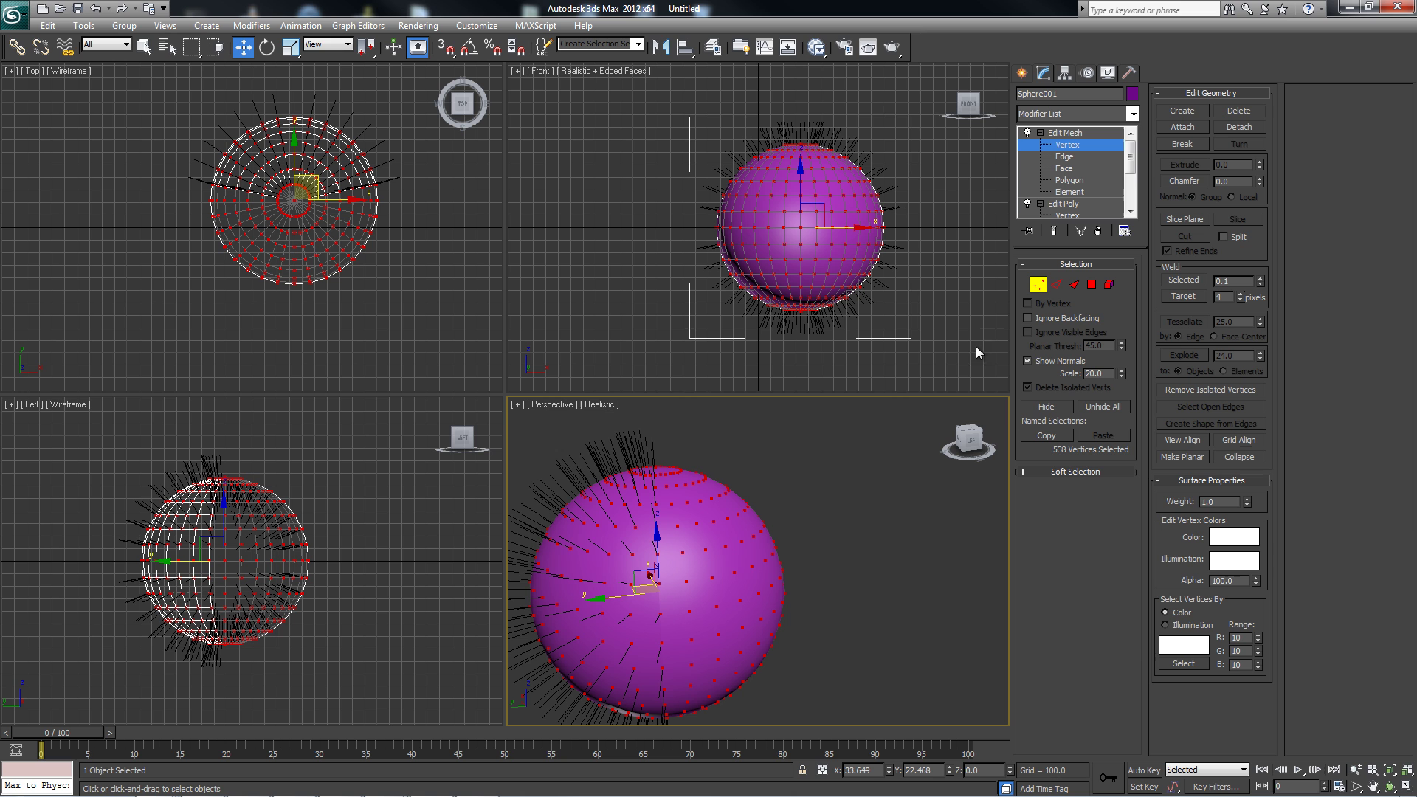
left_click(1027, 361)
left_click(1027, 361)
middle_click_drag(762, 502, 627, 517, "alt")
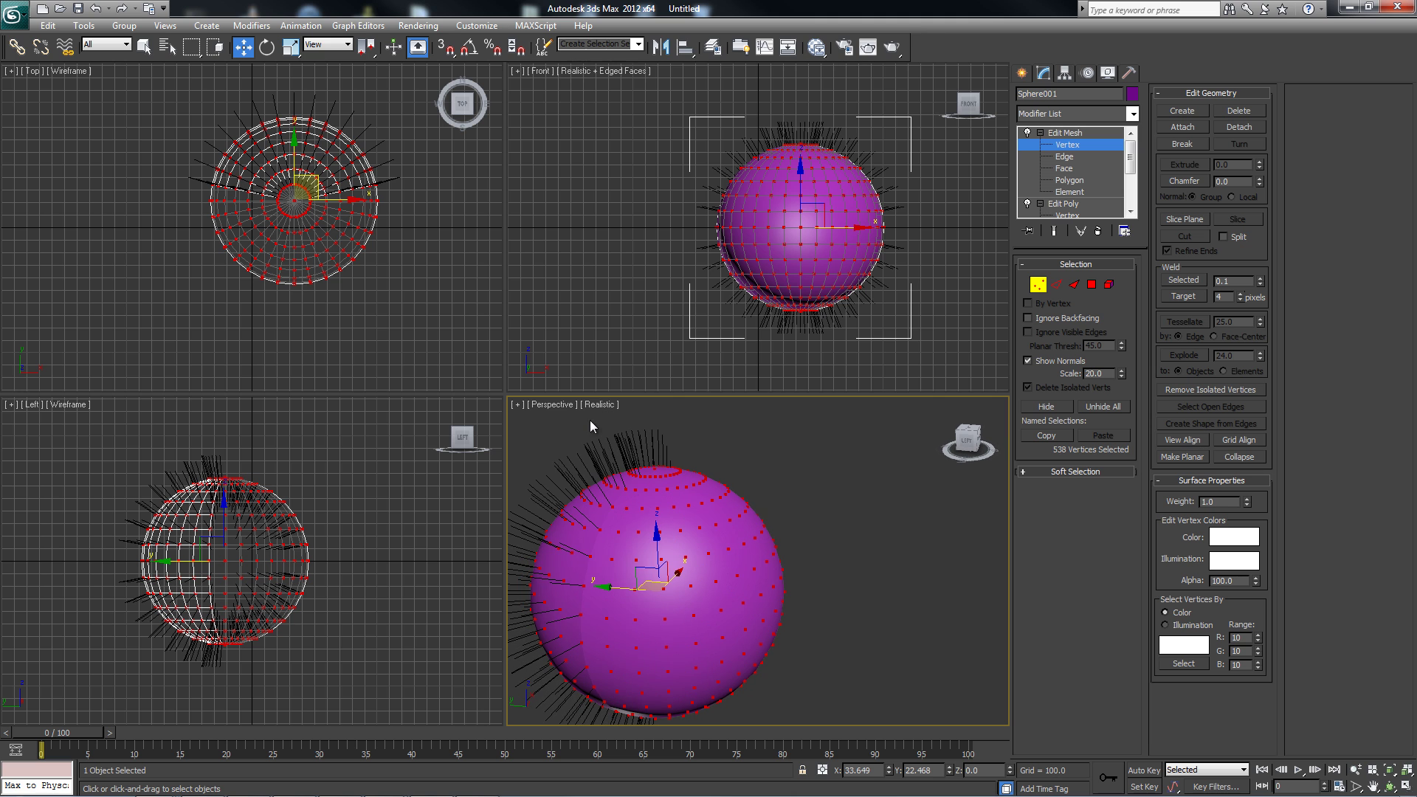
middle_click_drag(596, 462, 751, 538, "alt")
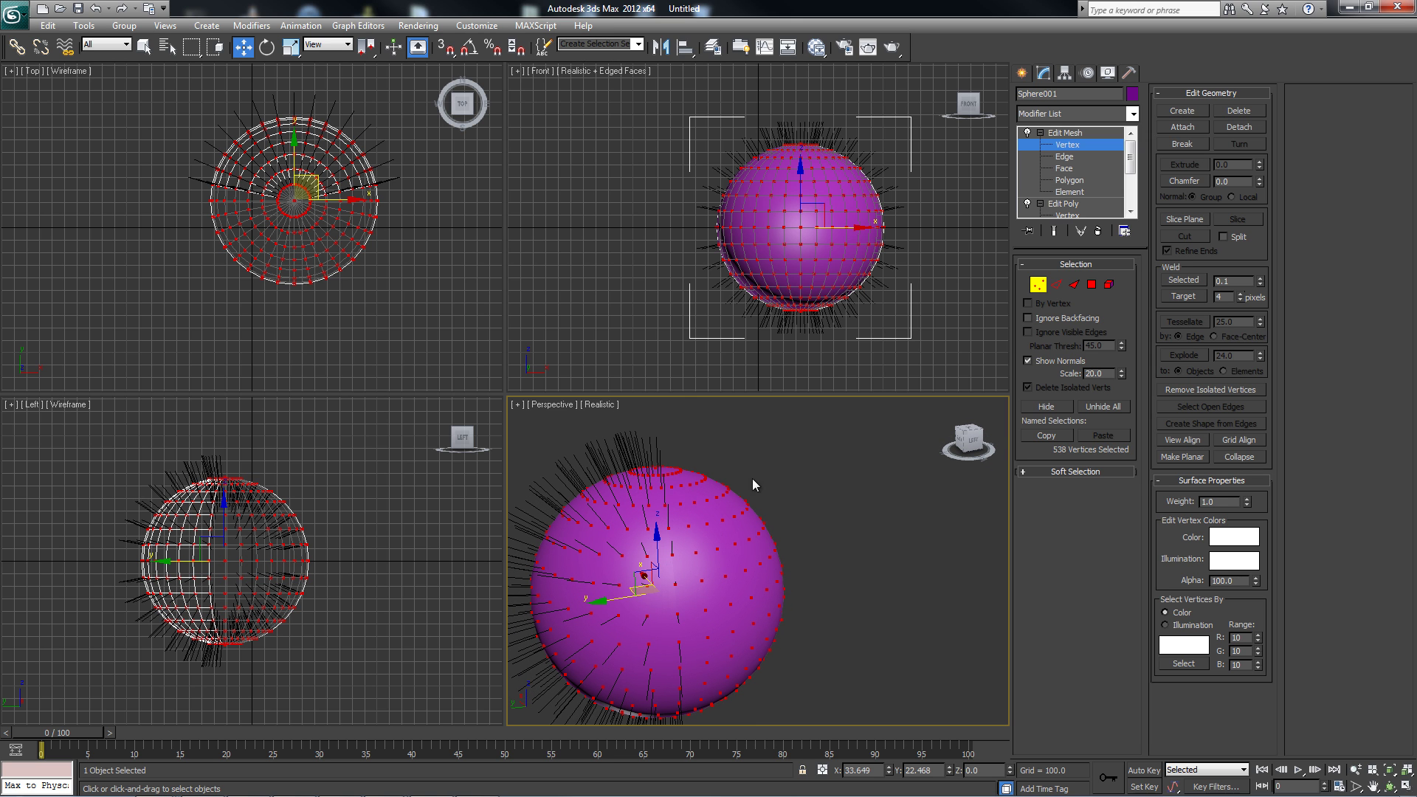
Step: Turn Backface Cull back on for the sphere in its Object Properties
left_click(1022, 73)
right_click(693, 500)
left_click(726, 583)
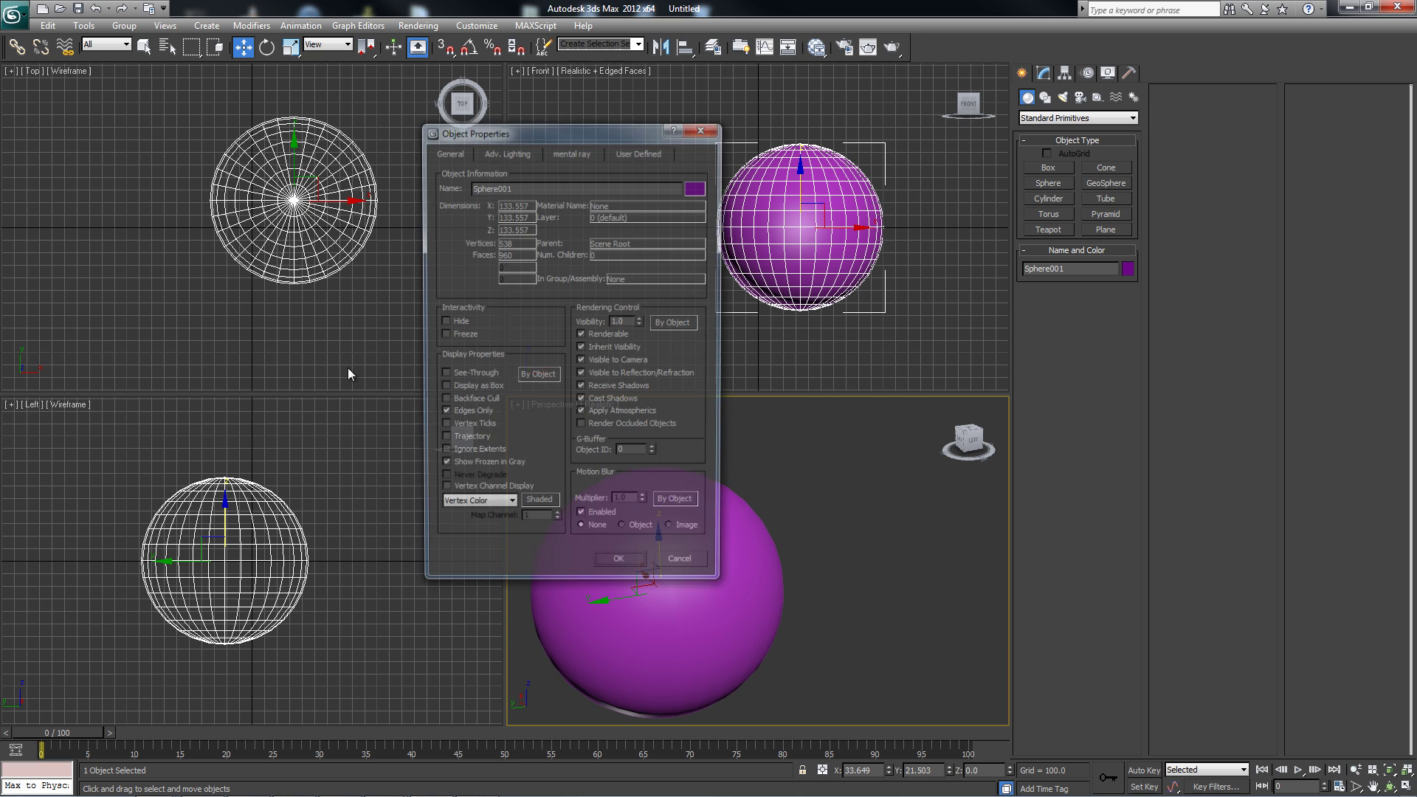
left_click(618, 568)
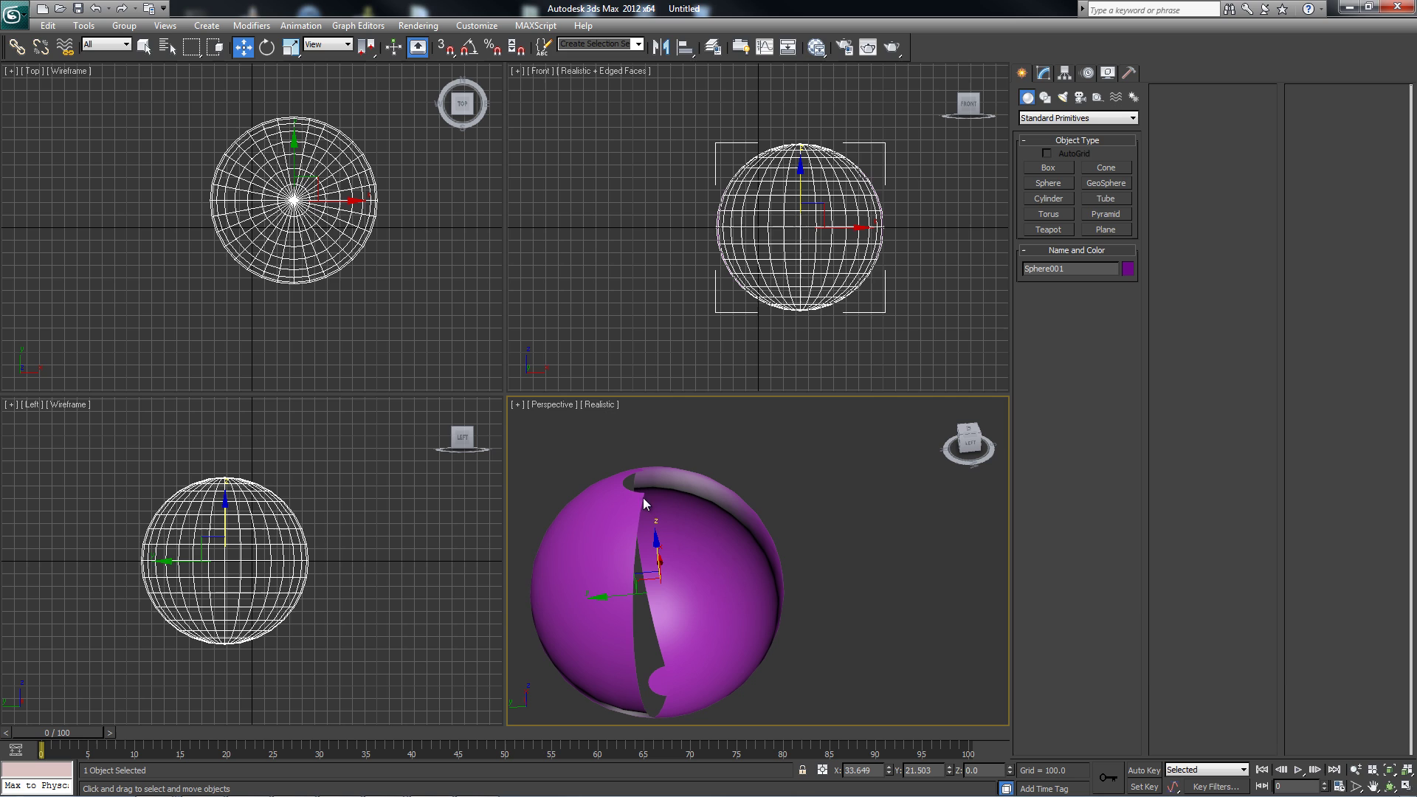
Step: Inspect the vertex normals on the culled sphere and delete the Edit Mesh modifier from the stack
left_click(1043, 73)
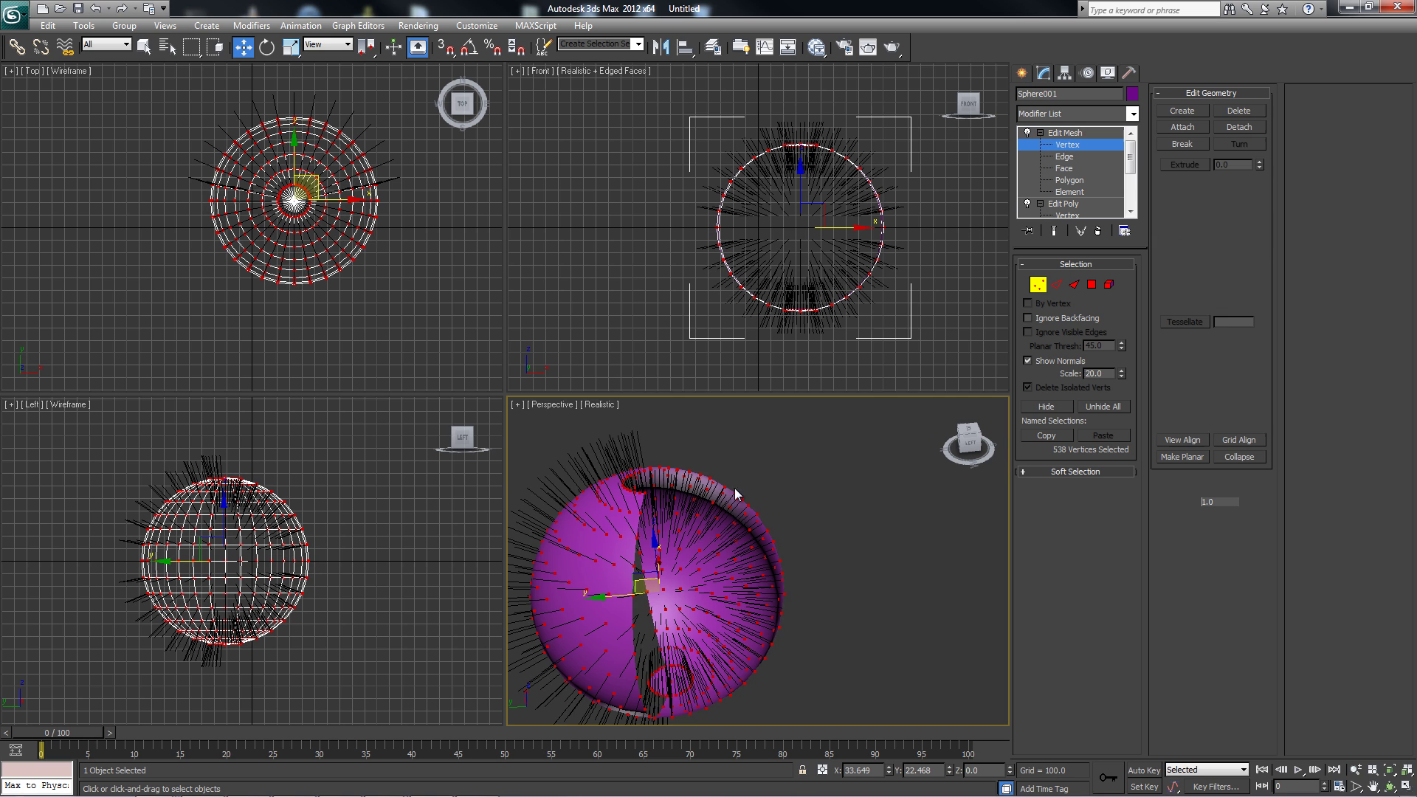
middle_click_drag(735, 494, 832, 524, "alt")
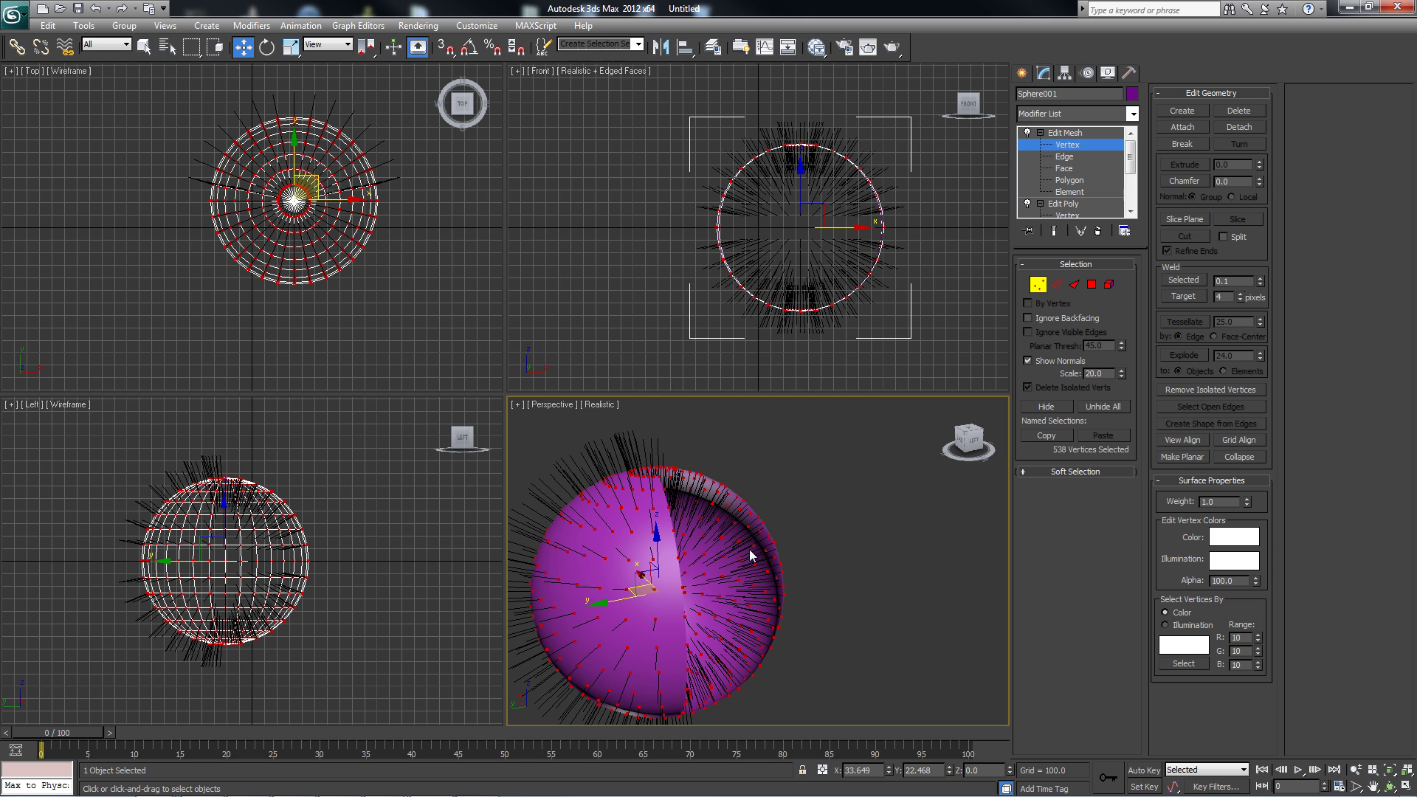
left_click(1091, 144)
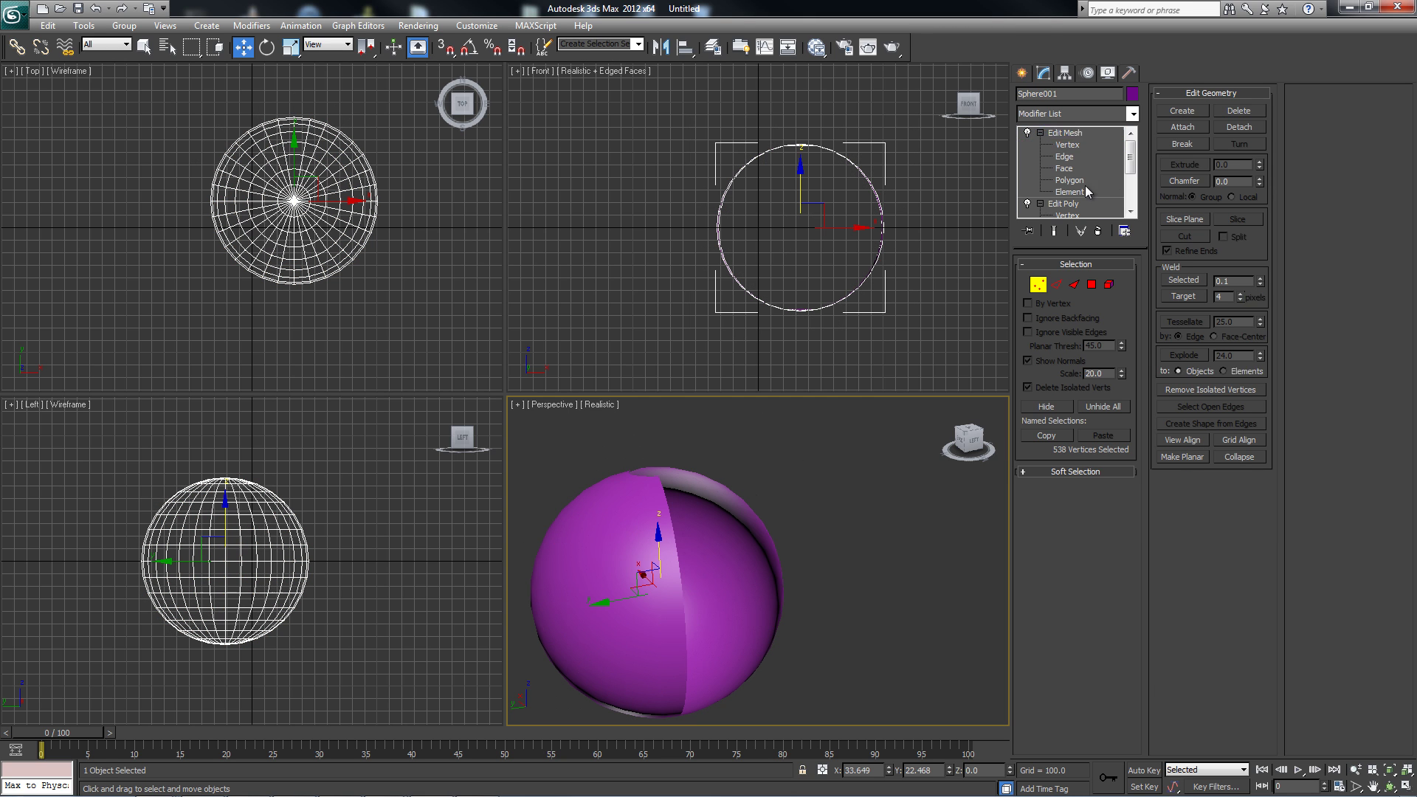
left_click(1097, 231)
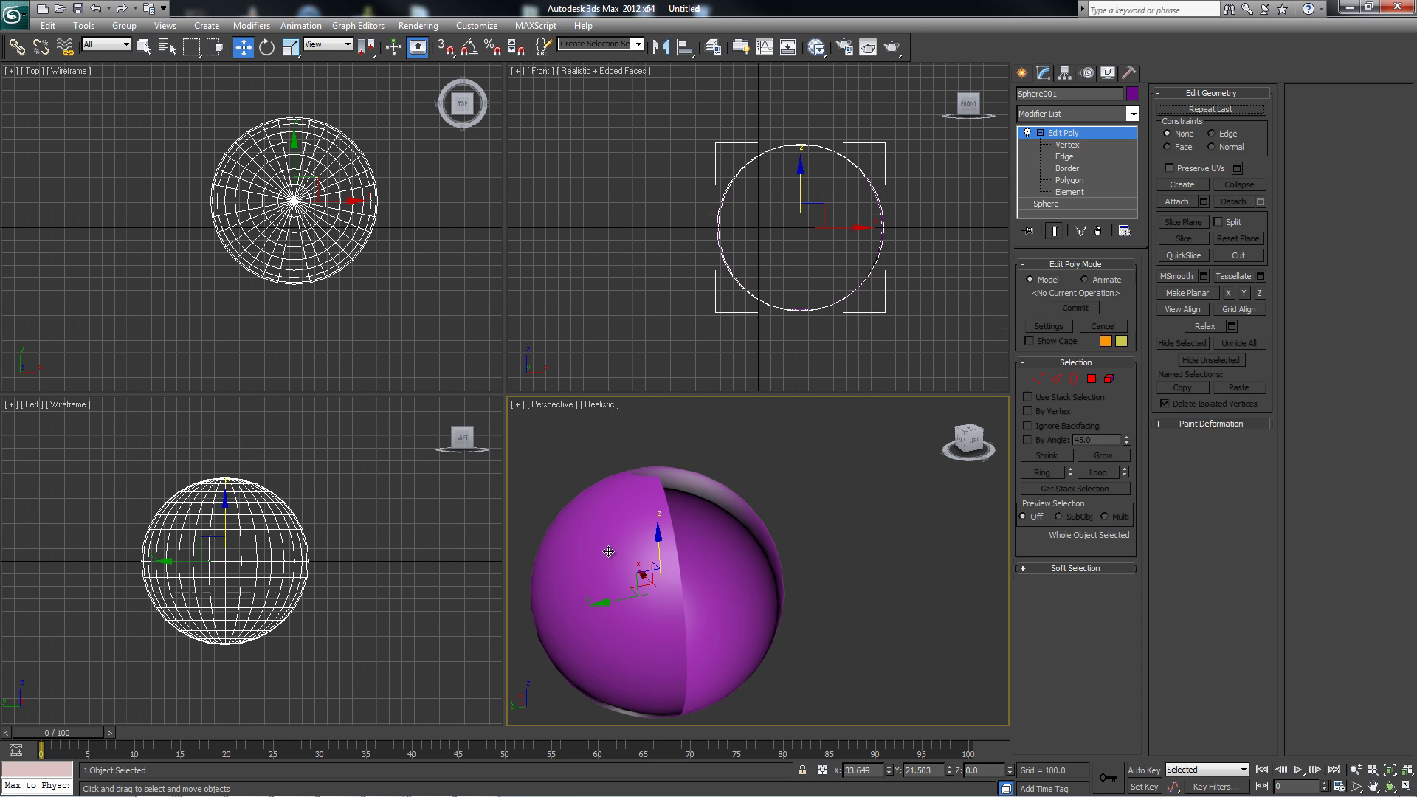
Step: Select the inside-out half of the sphere at the Element level of the Edit Poly modifier
middle_click_drag(608, 551, 739, 583, "alt")
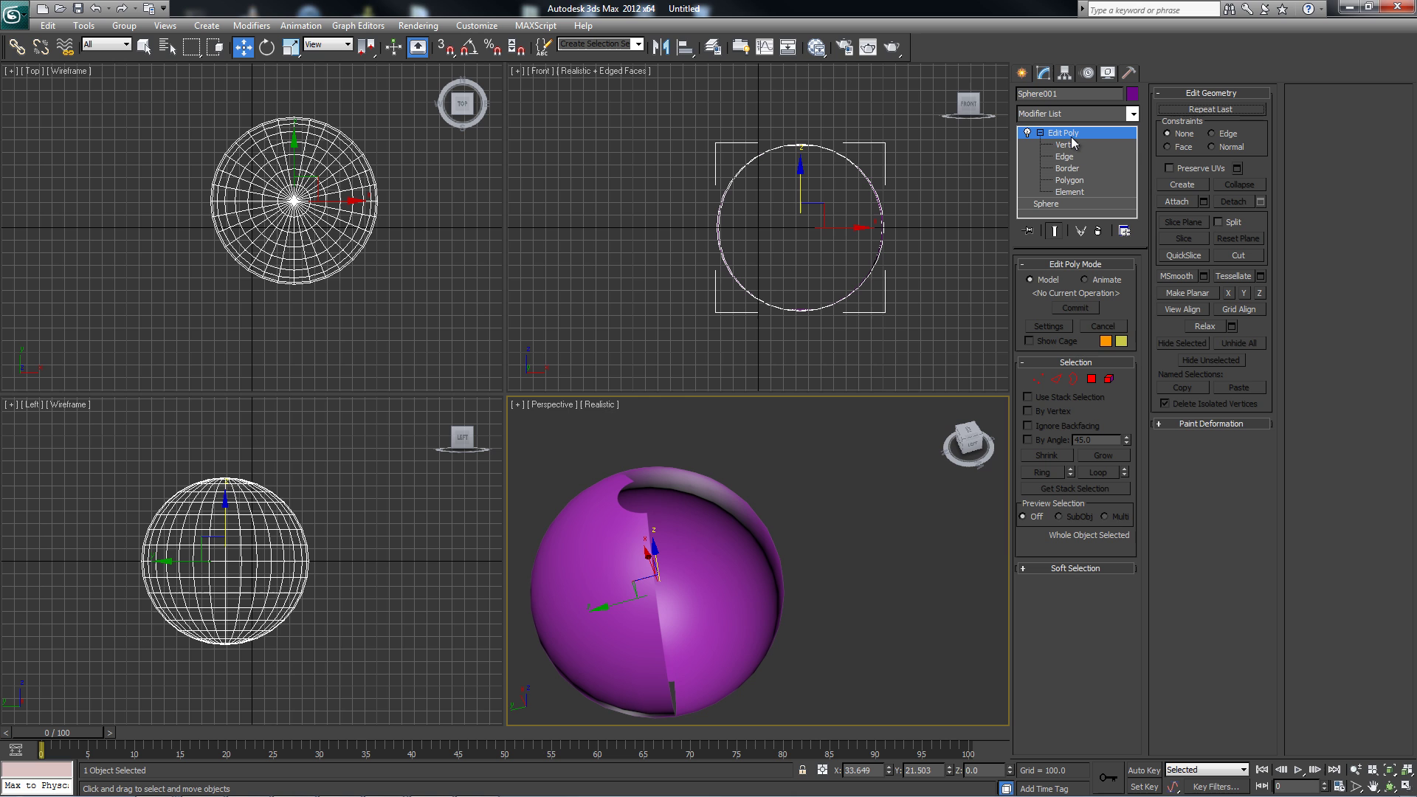
left_click(1085, 194)
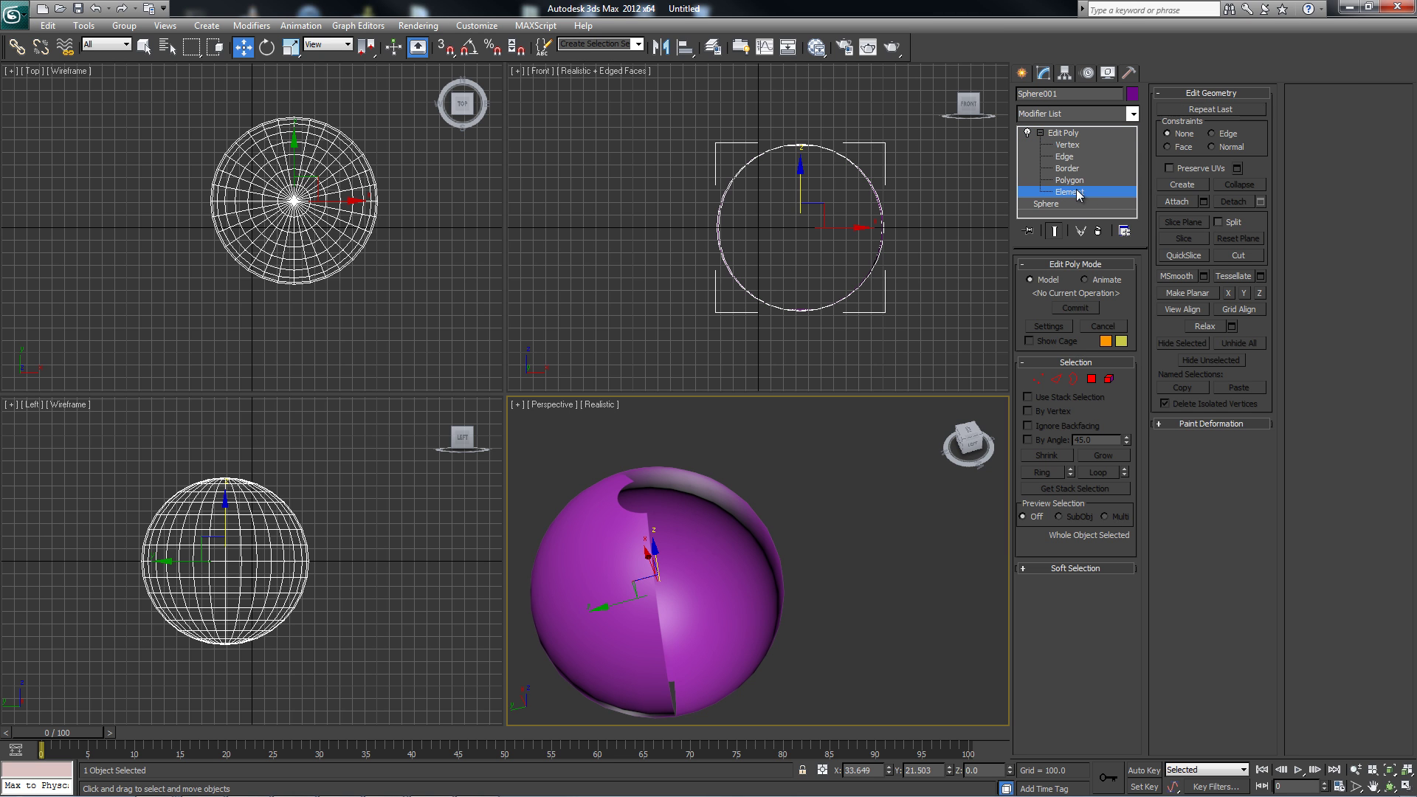
left_click(751, 544)
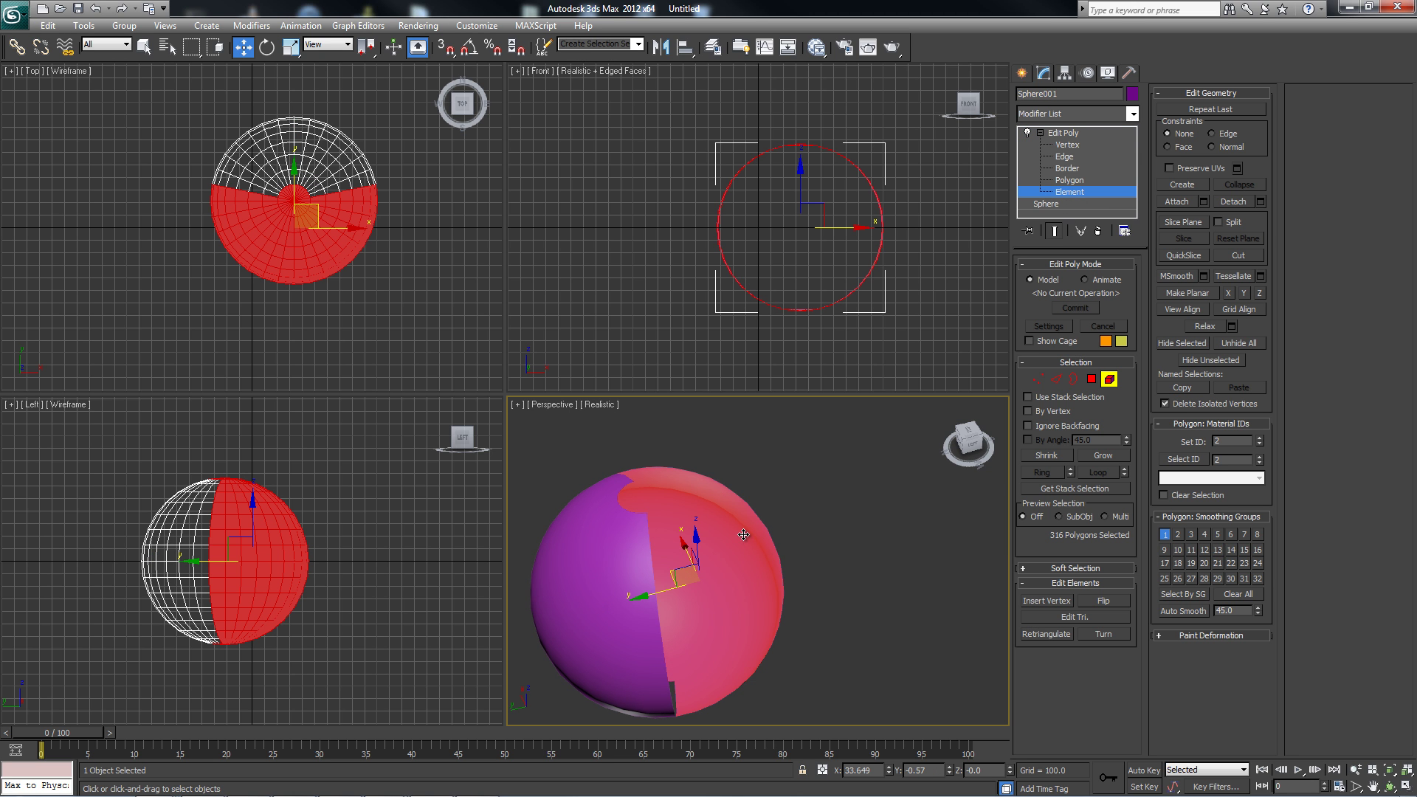
middle_click_drag(743, 534, 693, 517, "alt")
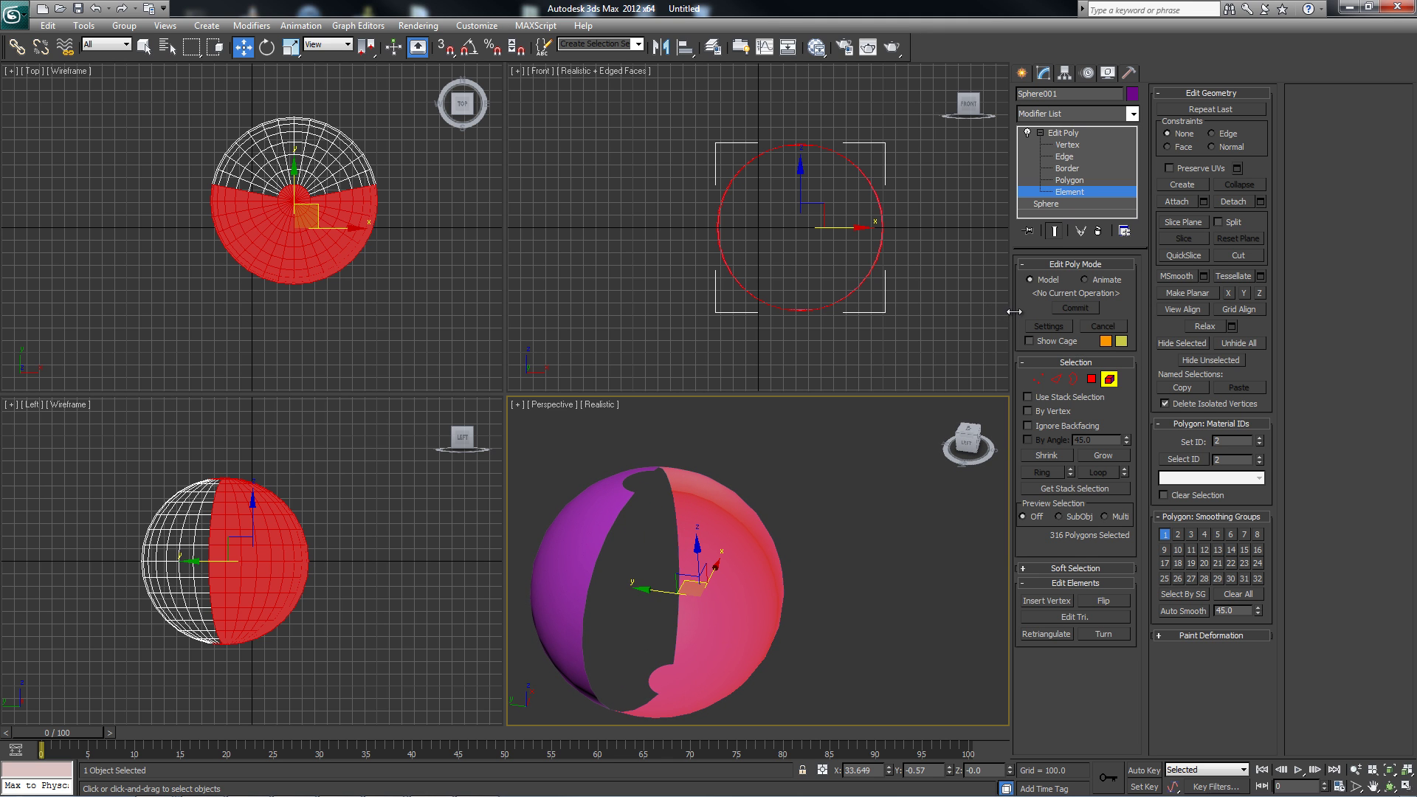
Step: Flip the normals of the sphere's selected inside-out element, check the result, and flip them back
left_click_drag(1134, 312, 1304, 320)
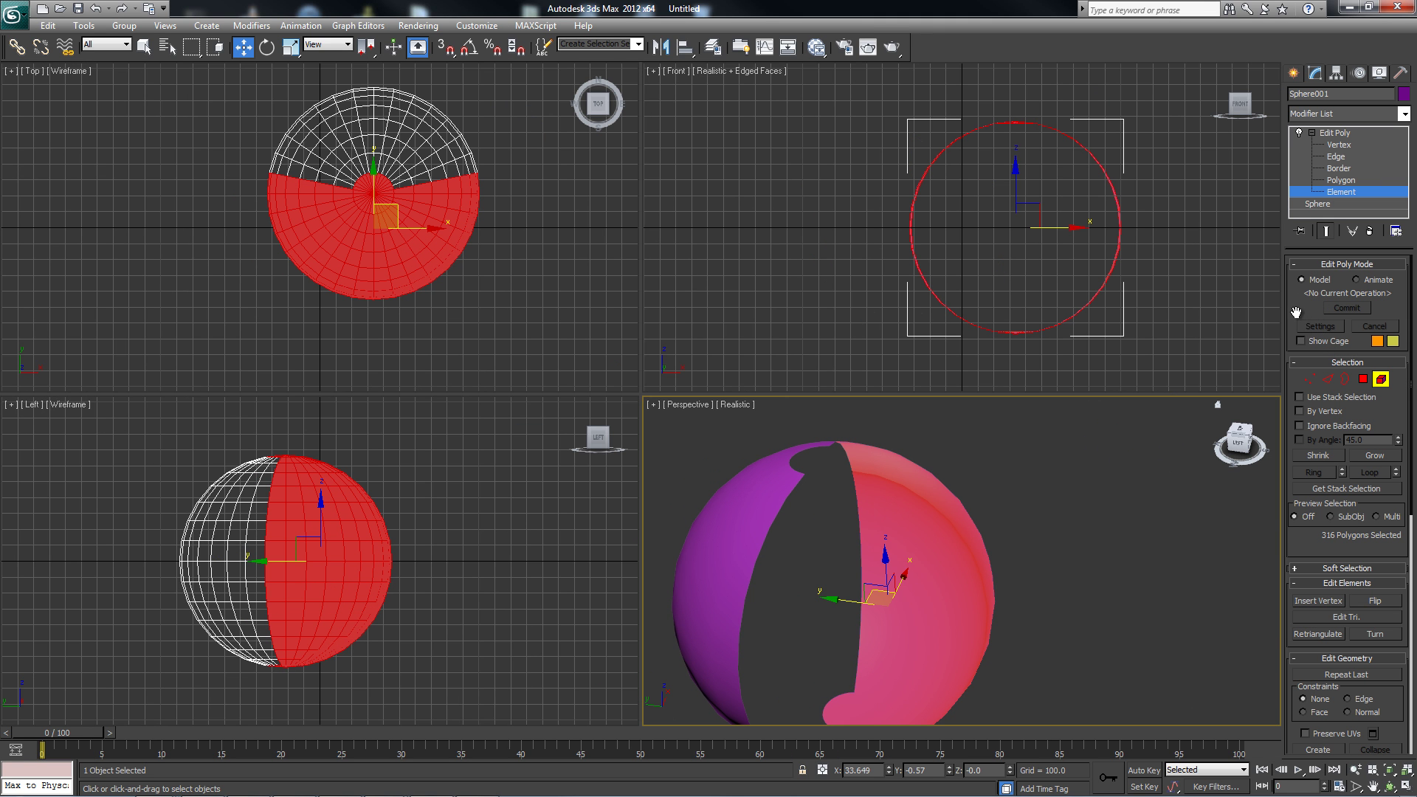
left_click_drag(1296, 312, 1310, 212)
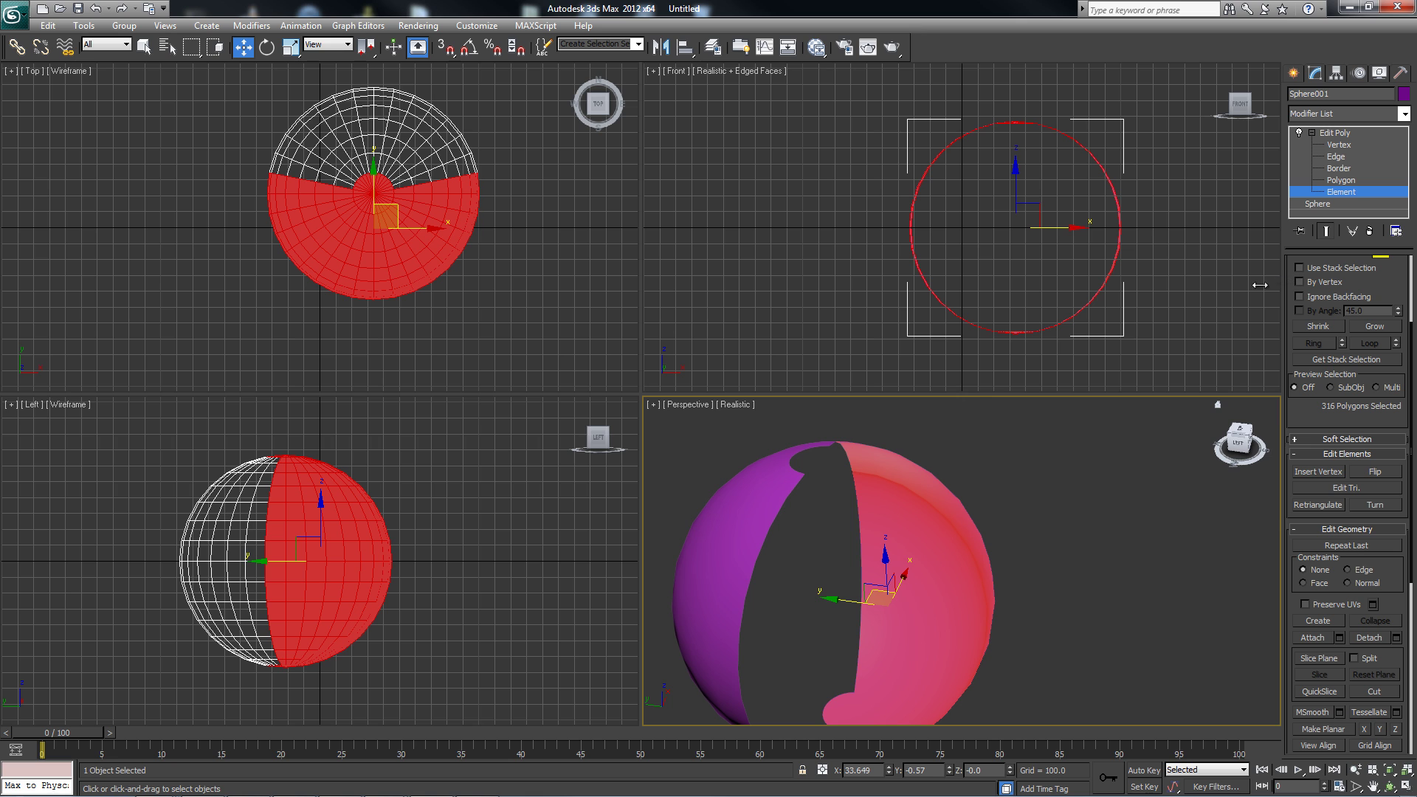
left_click_drag(1259, 285, 1114, 299)
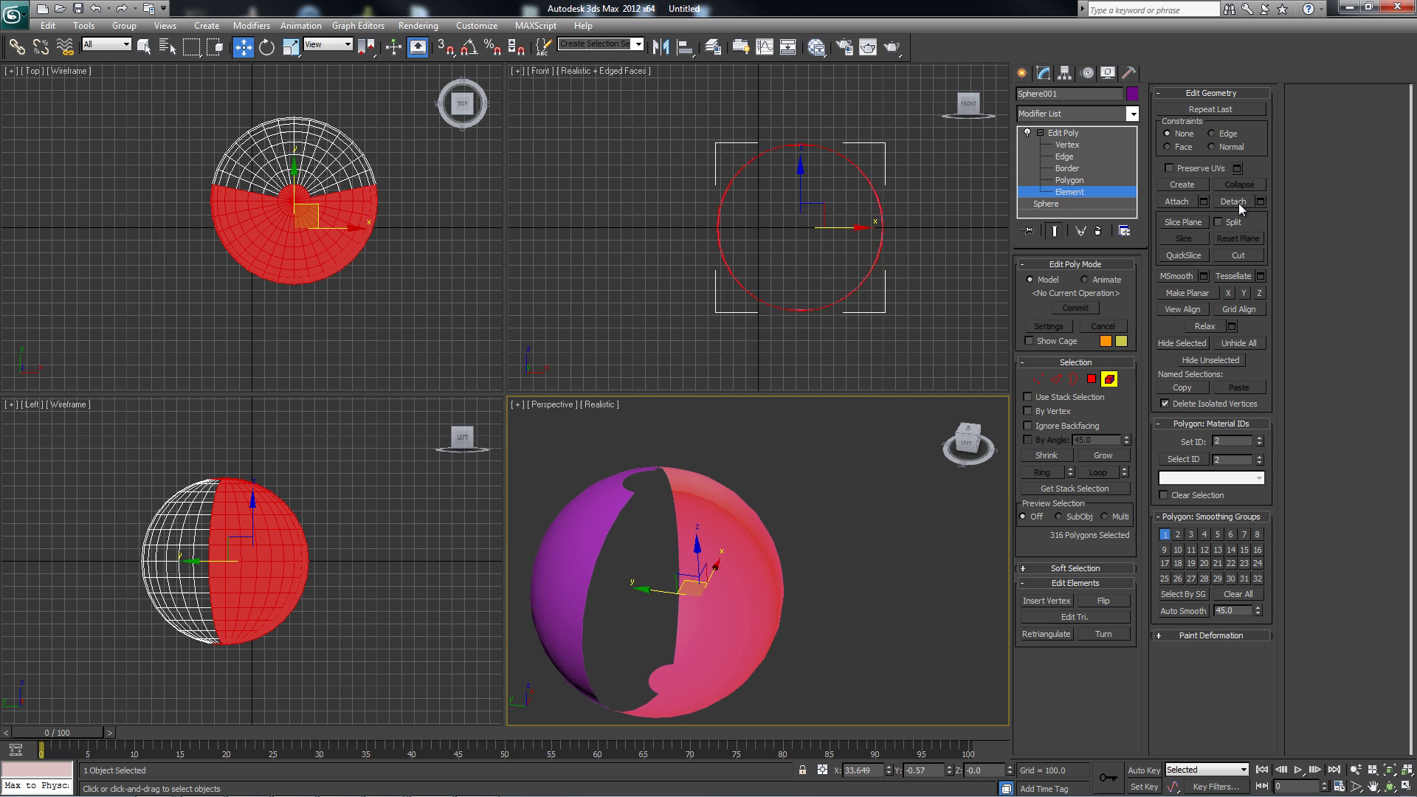
left_click(1101, 602)
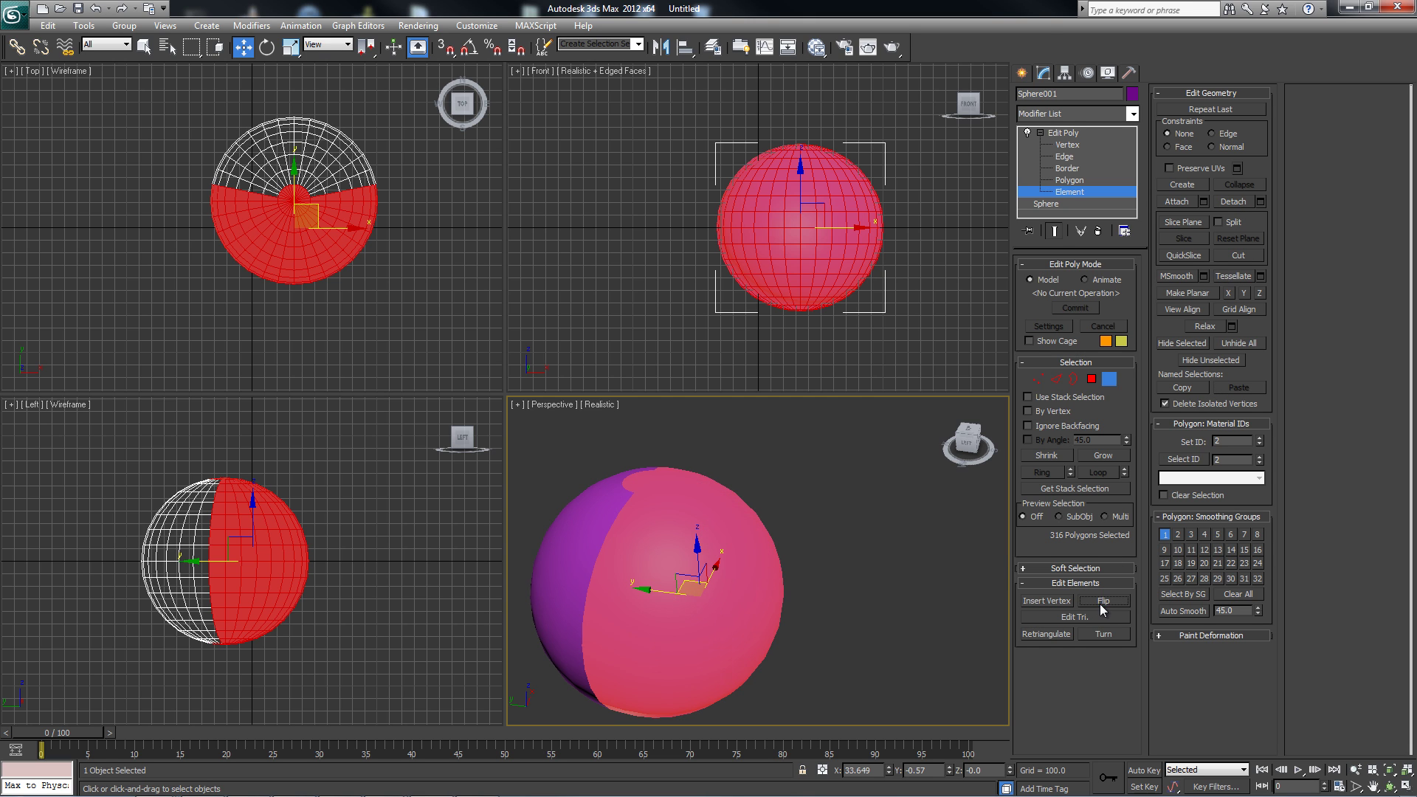
middle_click_drag(649, 478, 630, 517, "alt")
left_click(1106, 601)
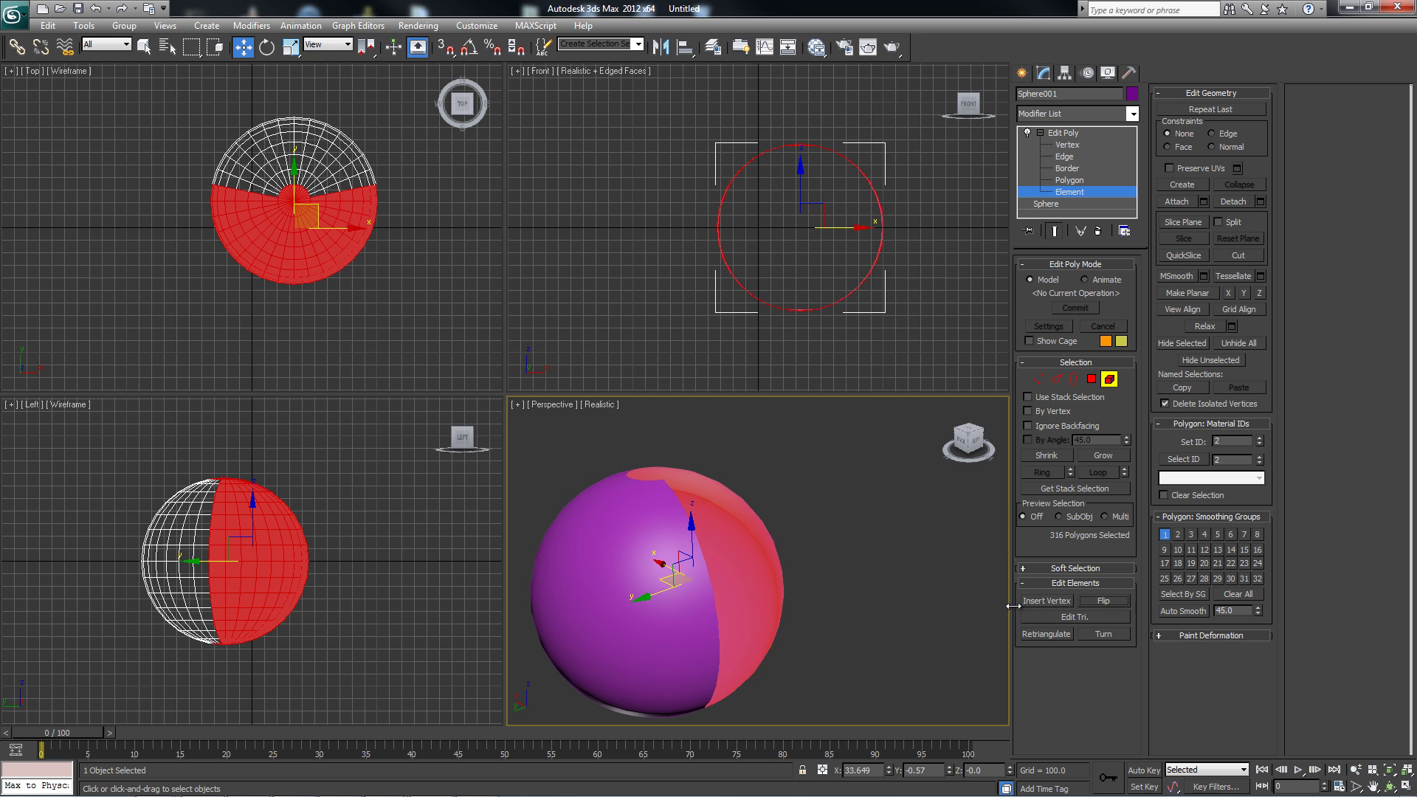
Step: Clear the element selection, return to the top level of Edit Poly and add a Normal modifier to the whole sphere
left_click_drag(1042, 609, 1317, 624)
left_click(1008, 561)
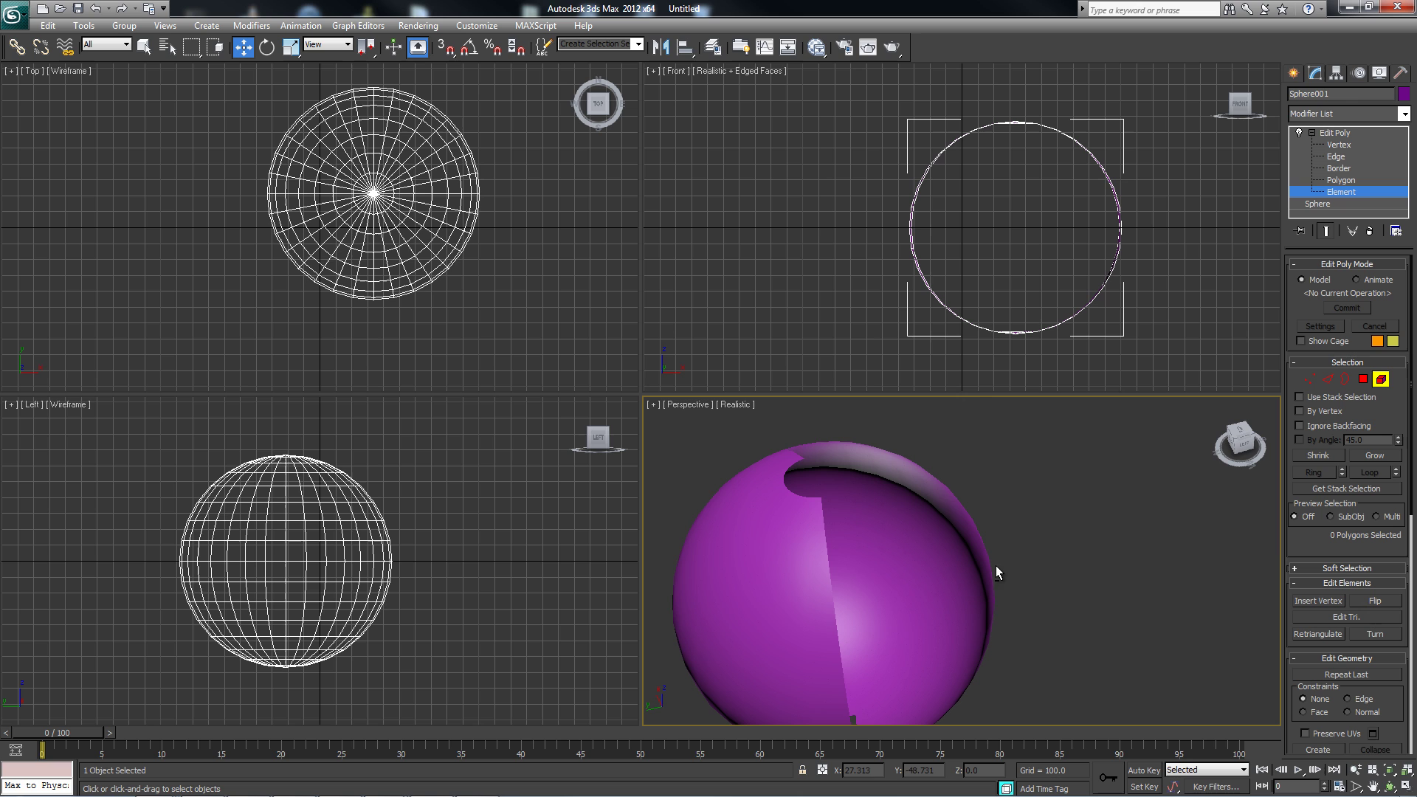
left_click(1334, 133)
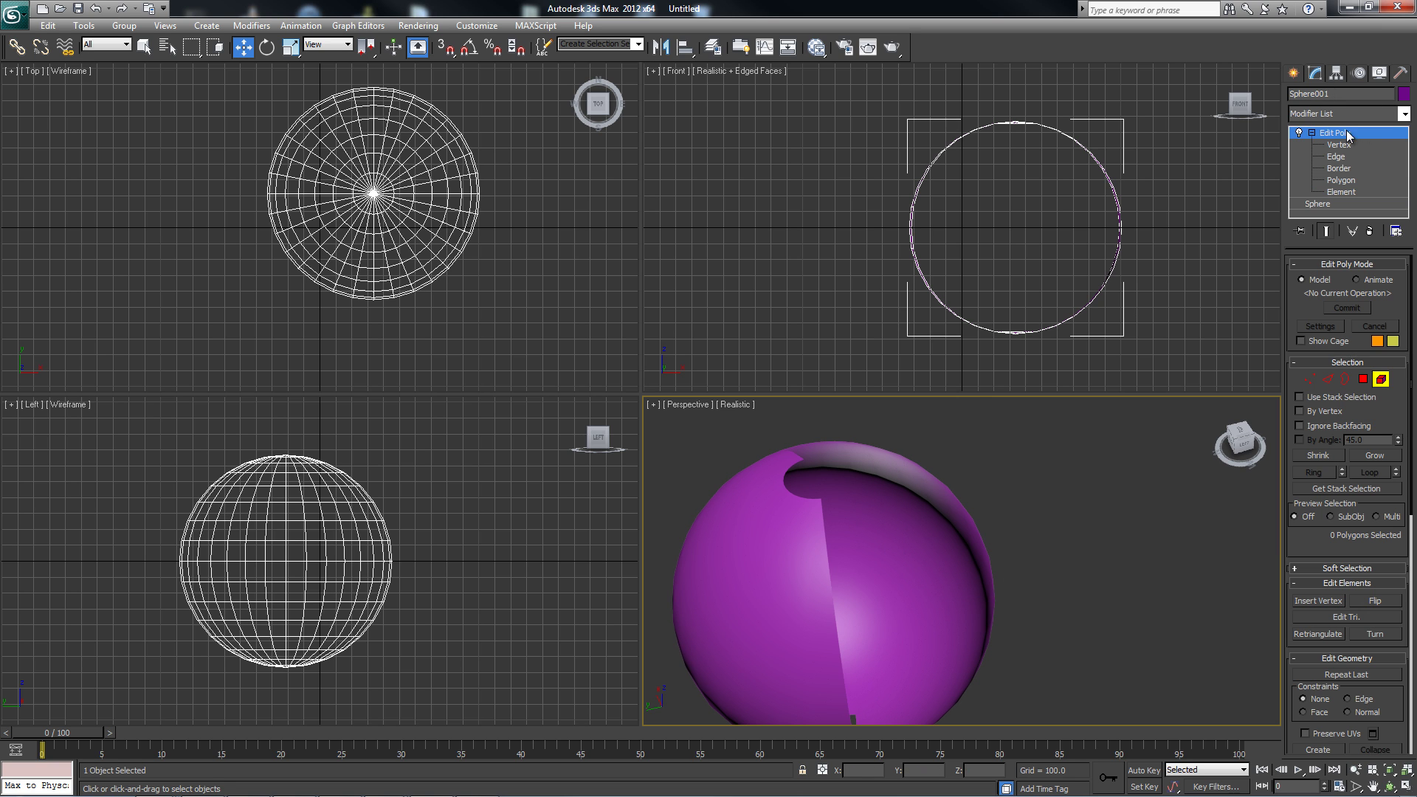
left_click(1403, 114)
left_click_drag(1407, 150, 1407, 295)
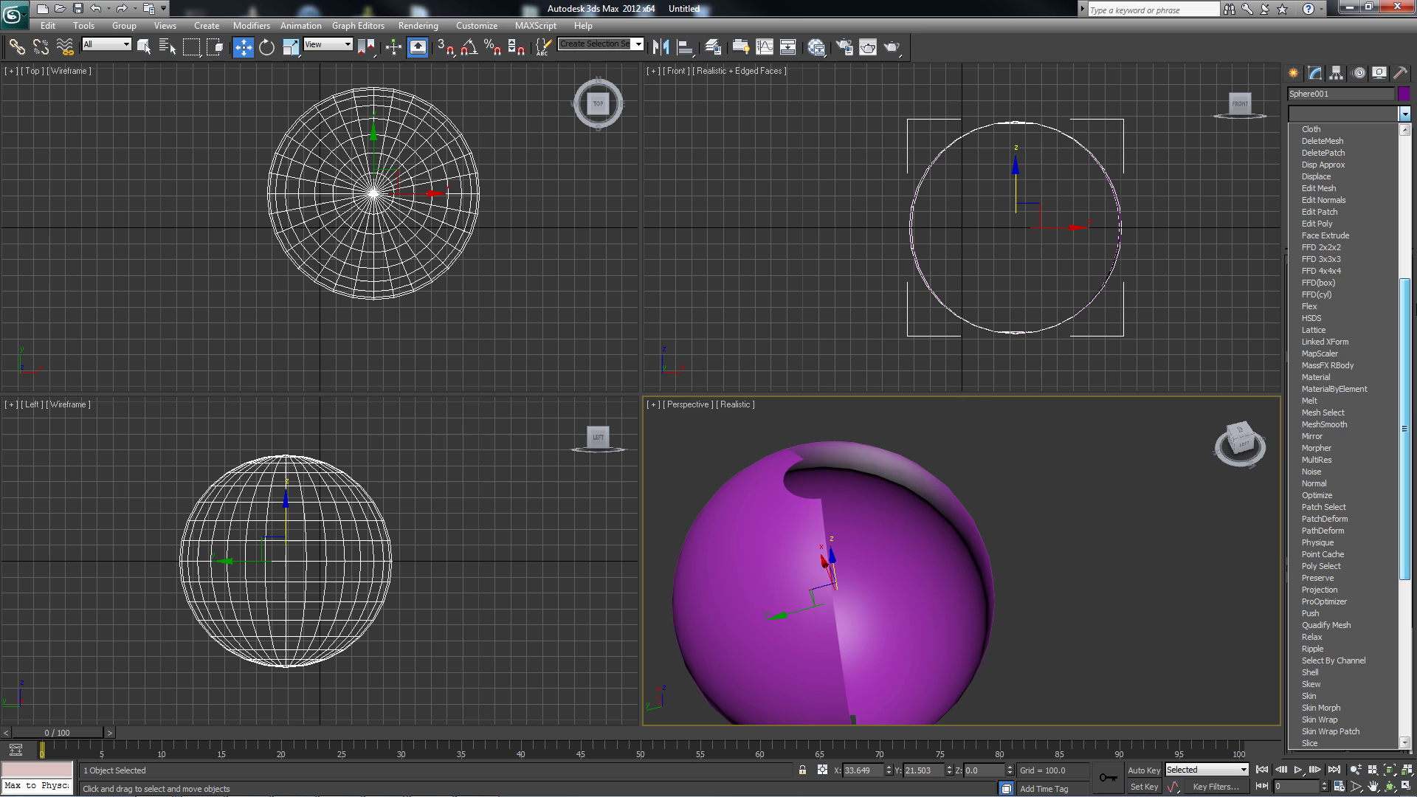
left_click(1313, 483)
Step: Toggle Flip Normals off and on to compare the sphere's faces, and delete the Normal modifier from the stack
middle_click_drag(965, 484, 955, 493, "alt")
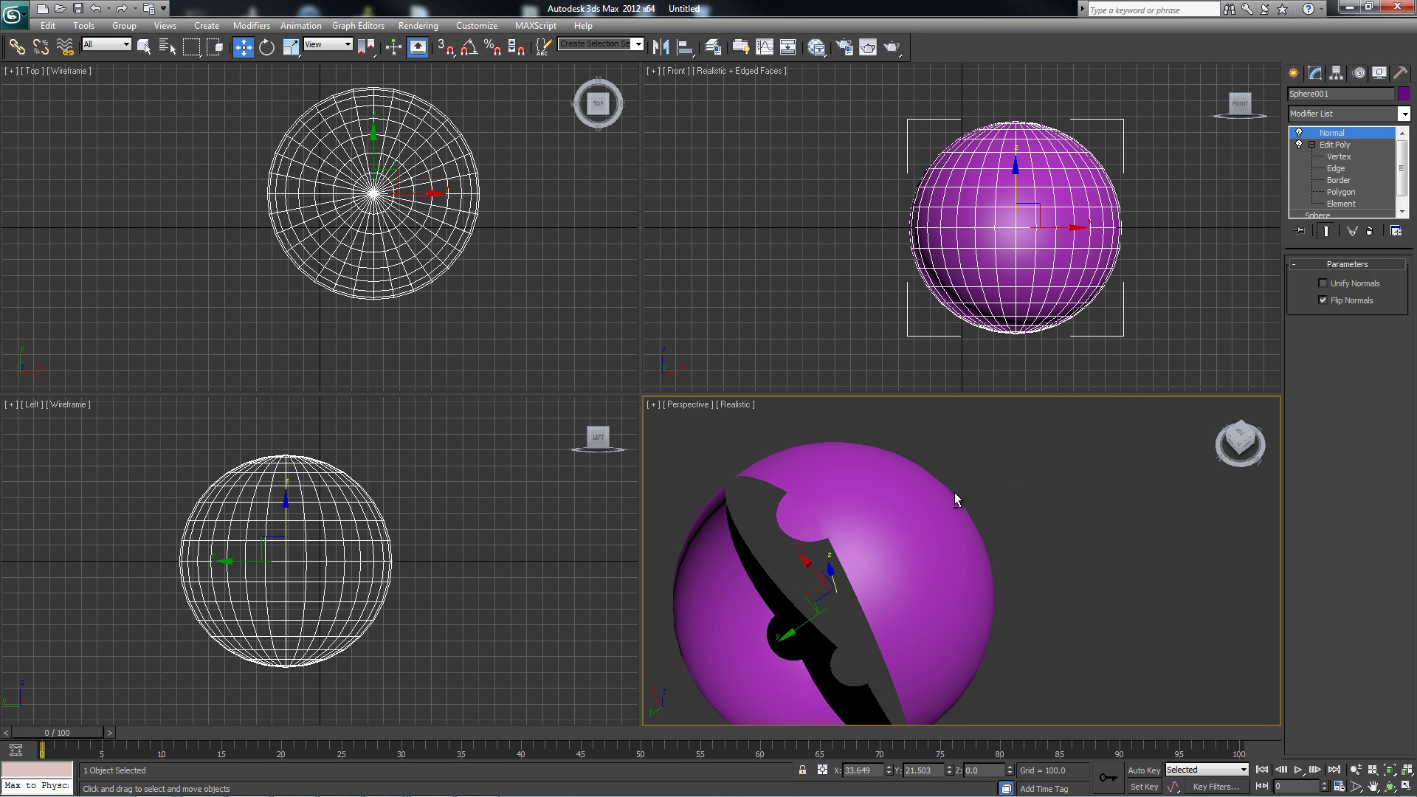
left_click(1321, 299)
left_click(1322, 300)
left_click(1322, 300)
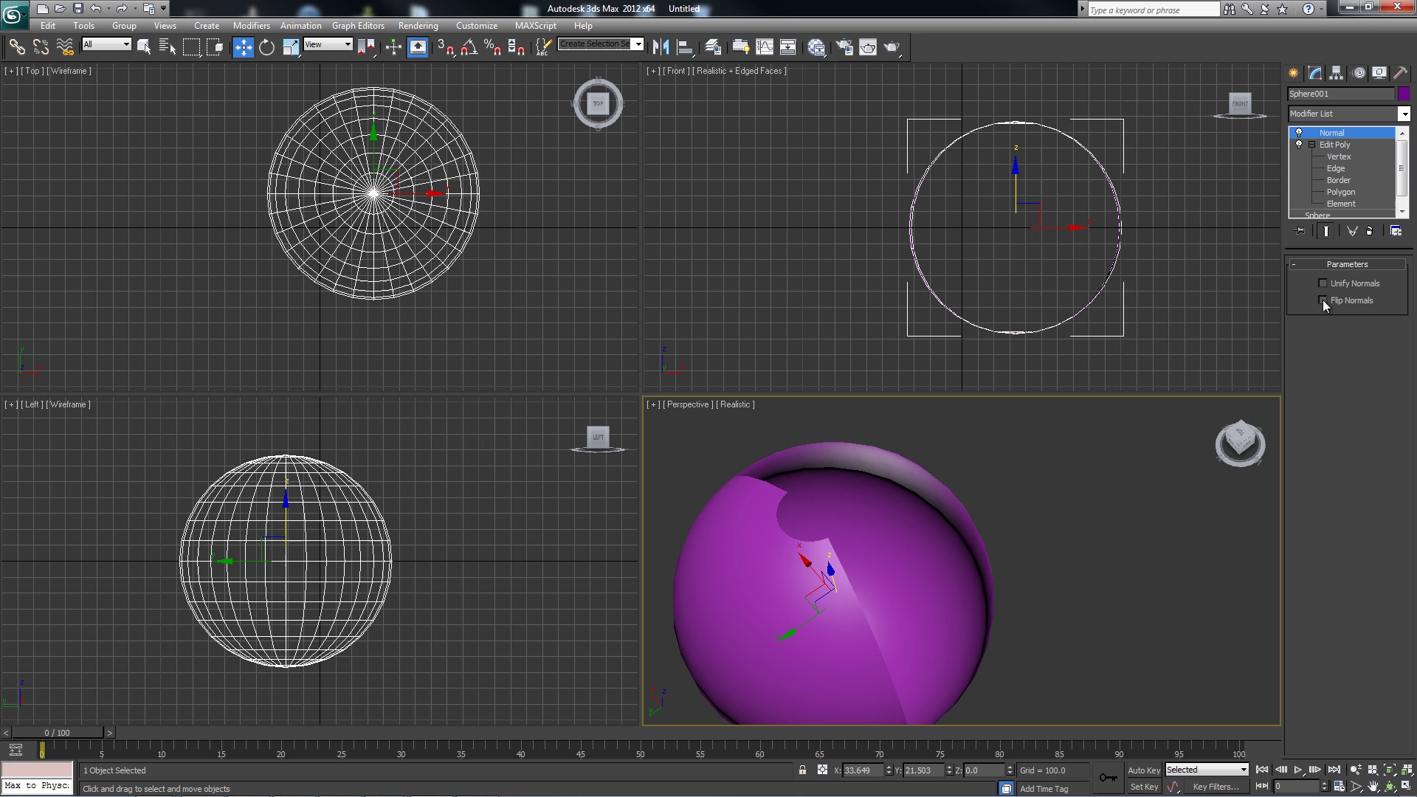
left_click(1322, 300)
middle_click_drag(915, 546, 924, 613, "alt")
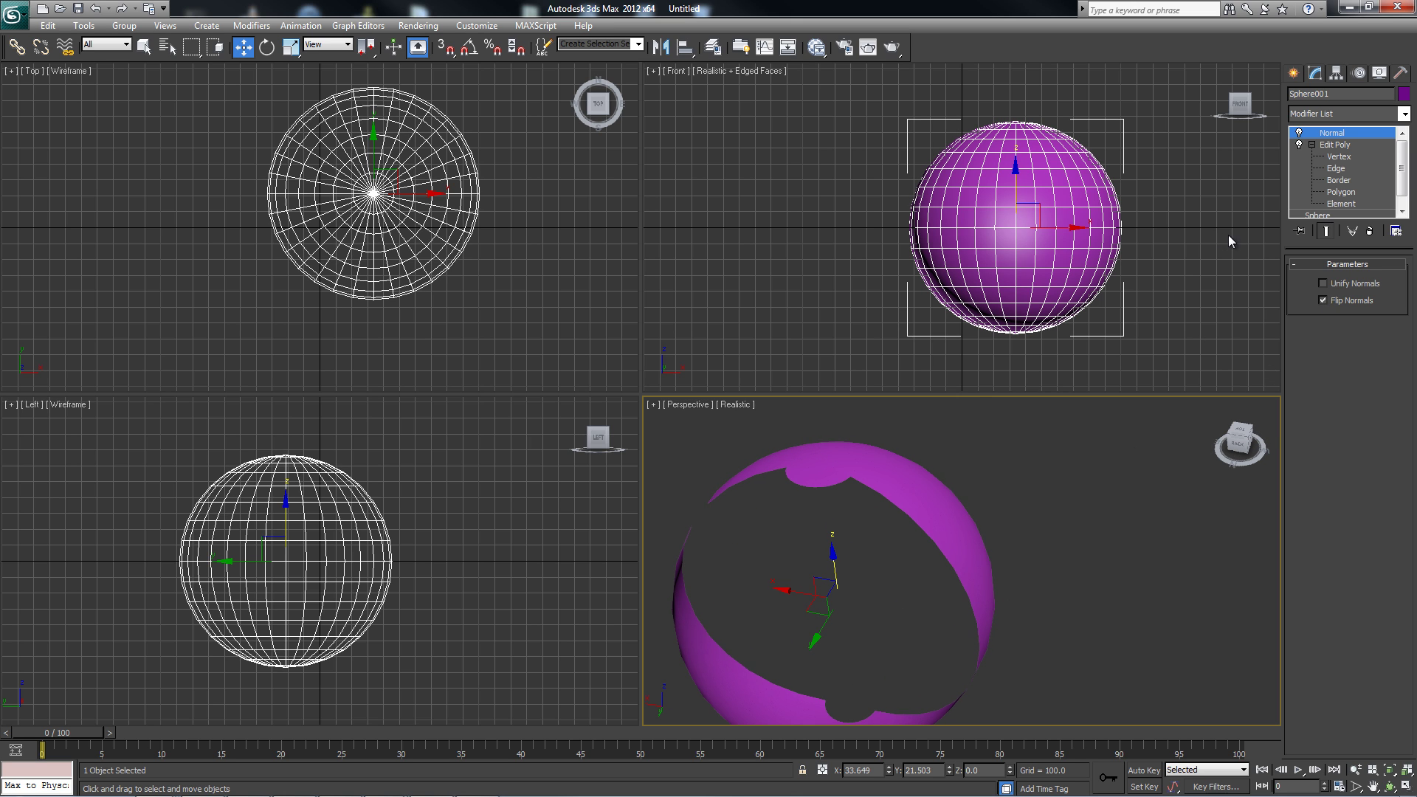
left_click(1368, 230)
Step: Select the inside-out half of the sphere again at the Element level of Edit Poly
left_click(1340, 180)
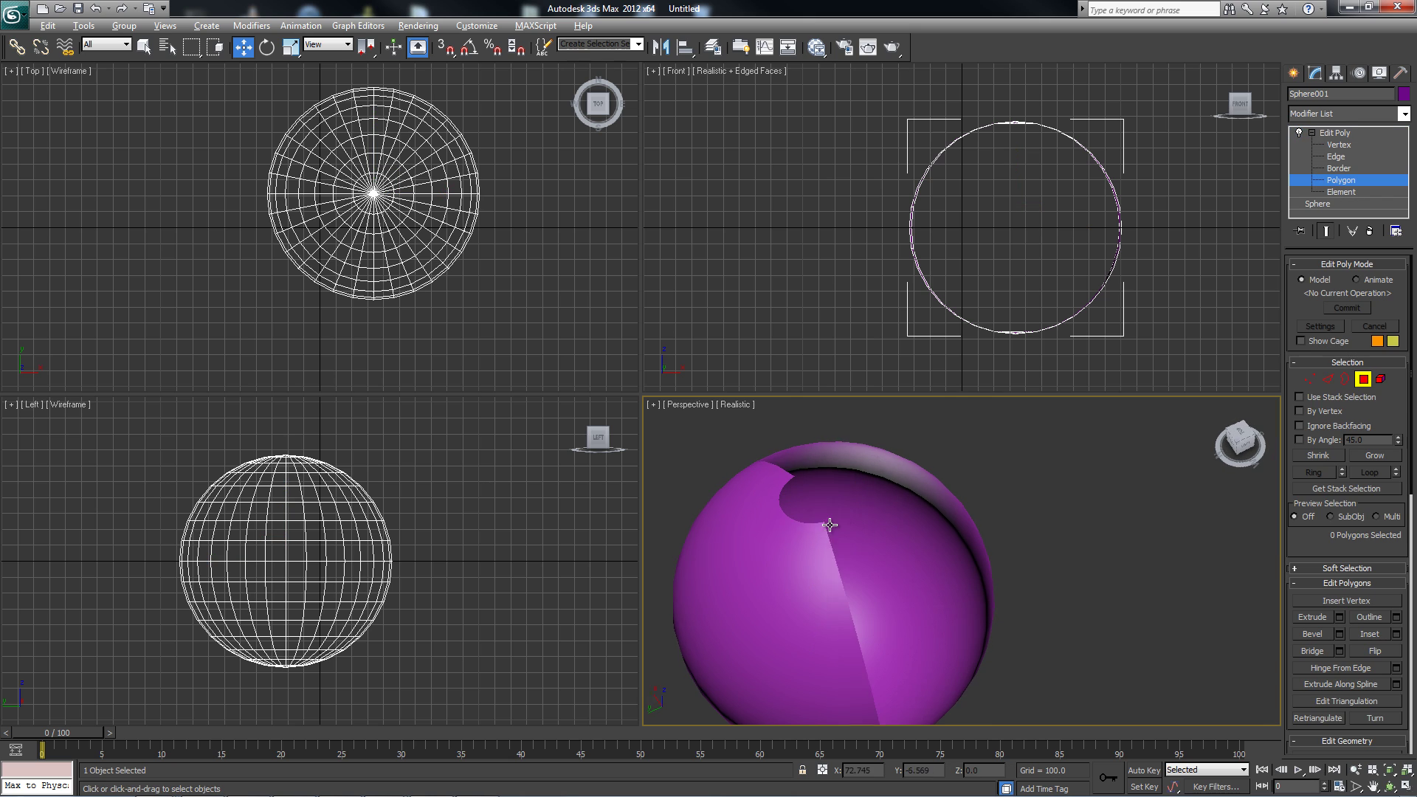
left_click(857, 490)
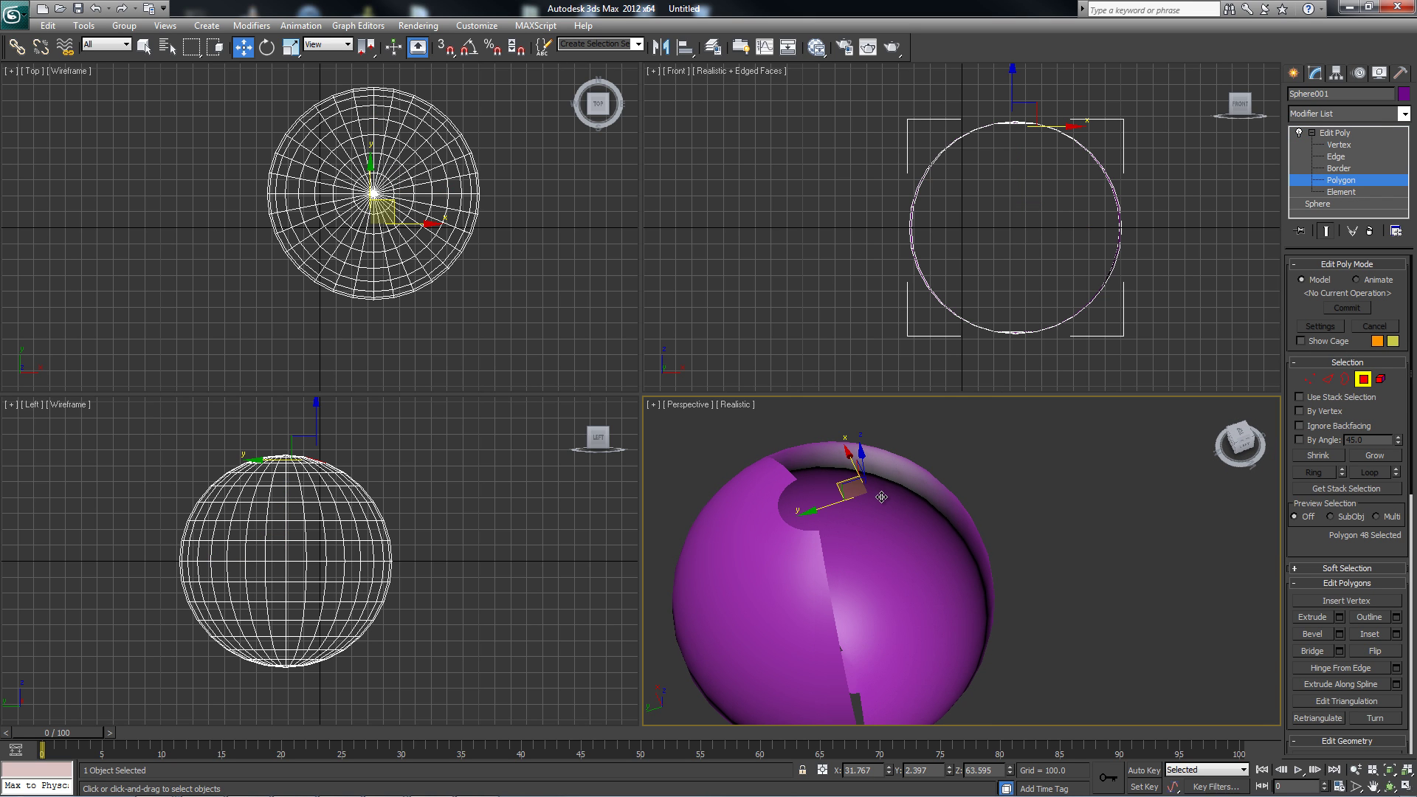
left_click(1380, 379)
left_click(944, 497)
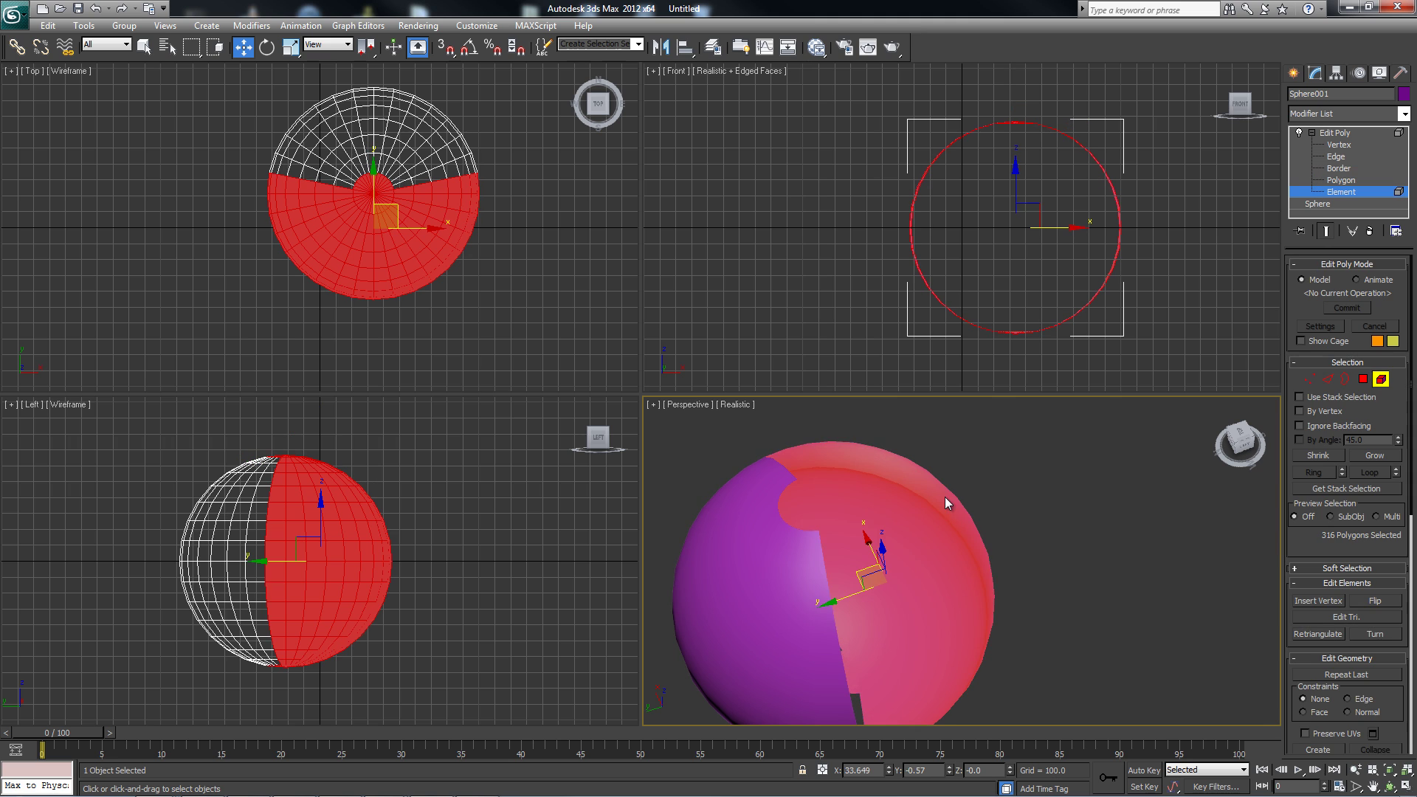
Step: Add a Normal modifier above Edit Poly to flip the normals of only the selected element
left_click(1404, 114)
scroll(1390, 332, "down", 10)
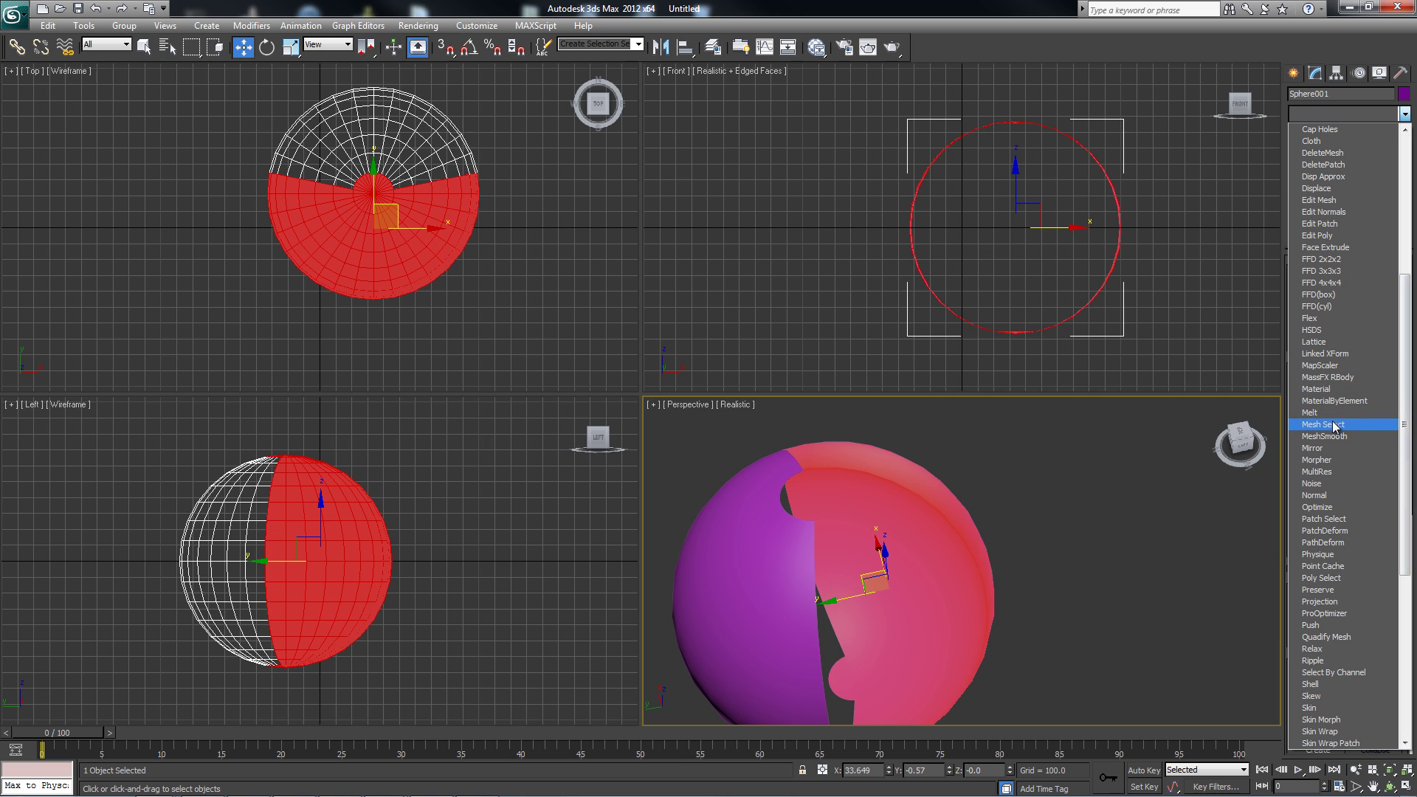
left_click(1328, 495)
middle_click_drag(822, 585, 871, 470, "alt")
Step: Deselect the sphere and examine its surface and the seam between its halves from several angles
left_click(1021, 479)
middle_click_drag(937, 623, 987, 585, "alt")
left_click(1294, 73)
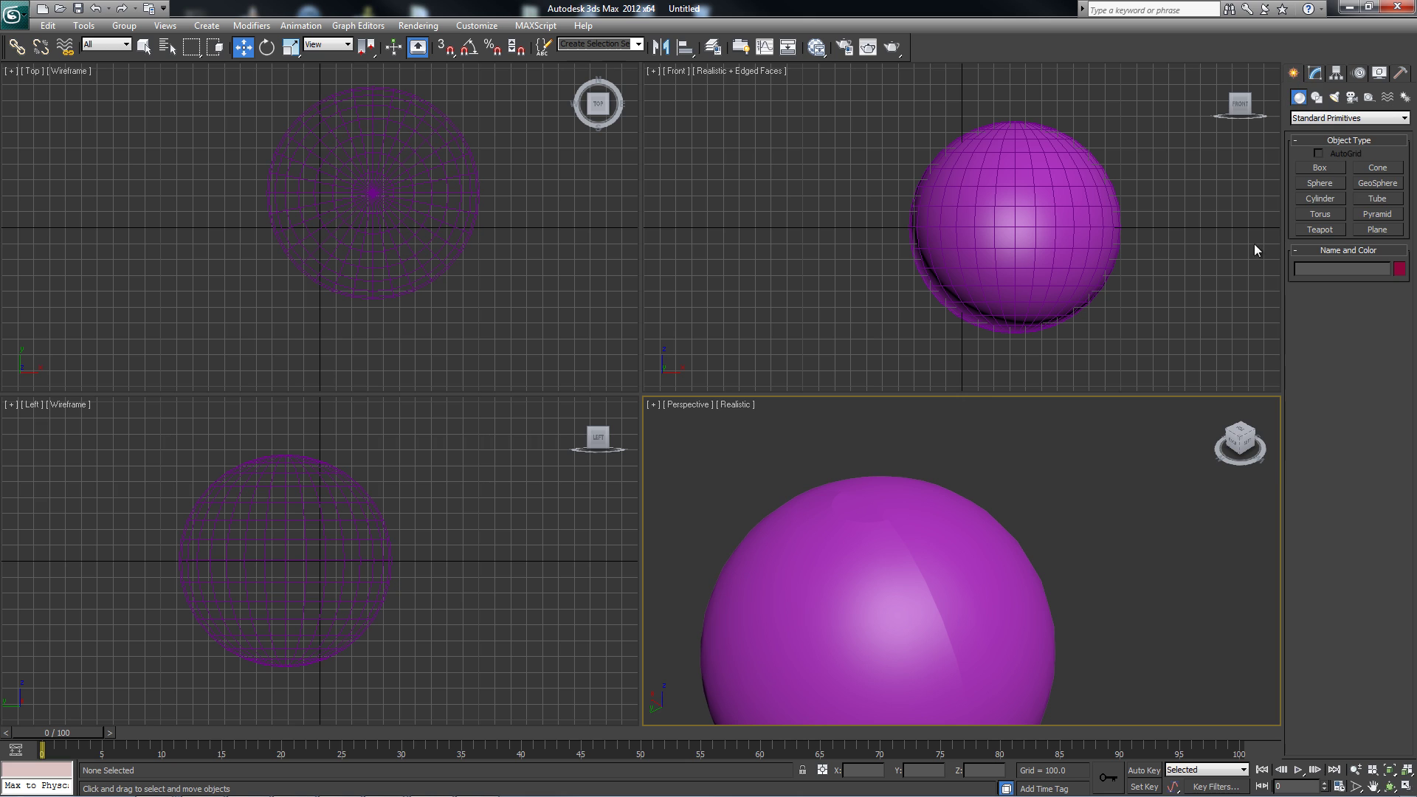
middle_click_drag(1006, 537, 915, 509, "alt")
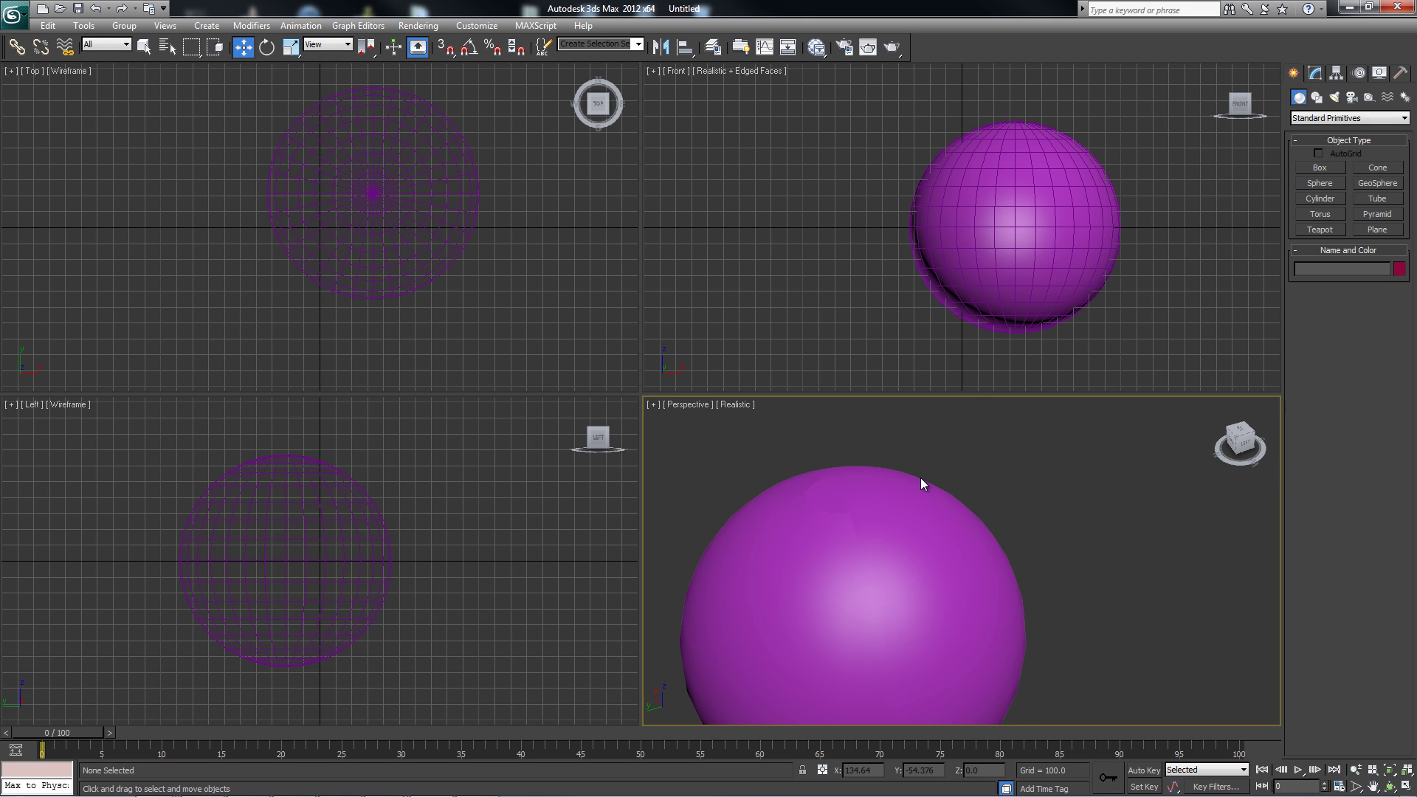